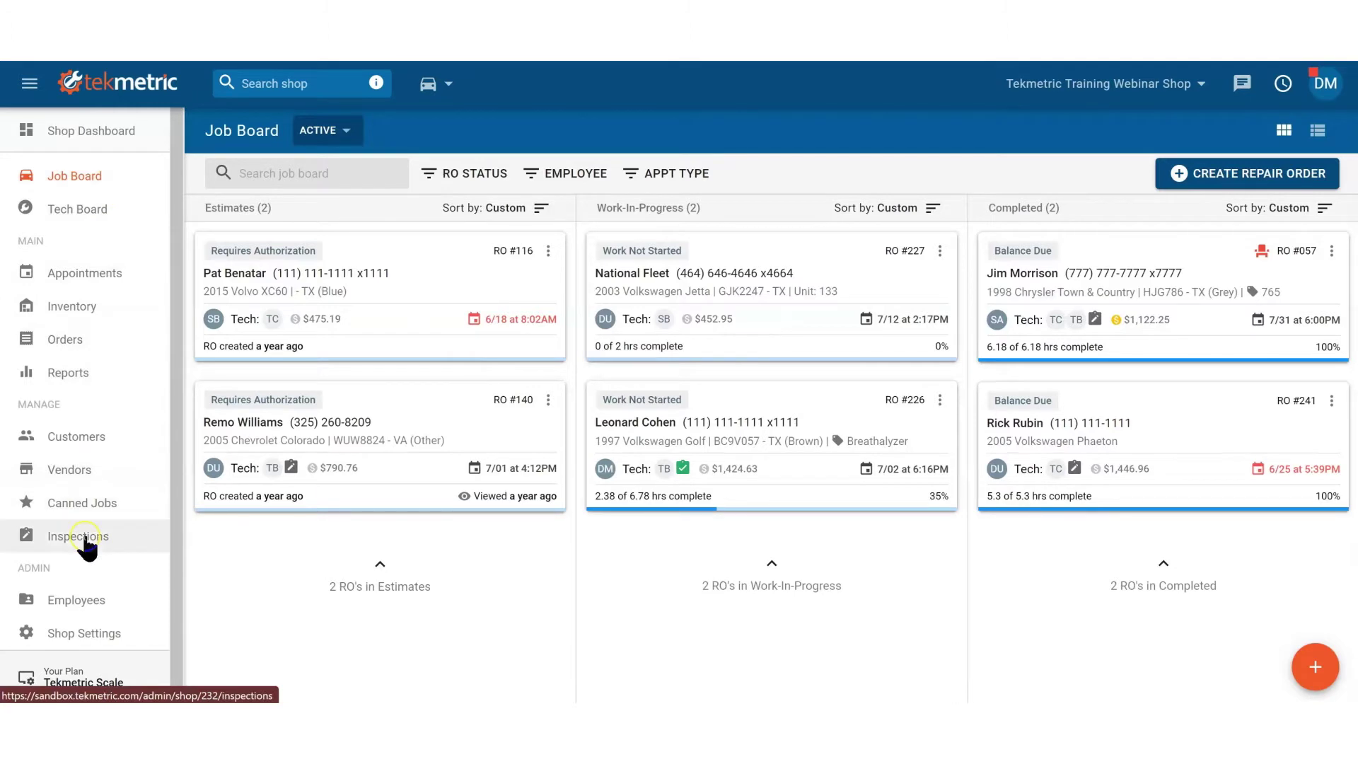
From the Inspections list, duplicate the 20 Point Inspection template to create 20 Point Inspection Copy
click(84, 539)
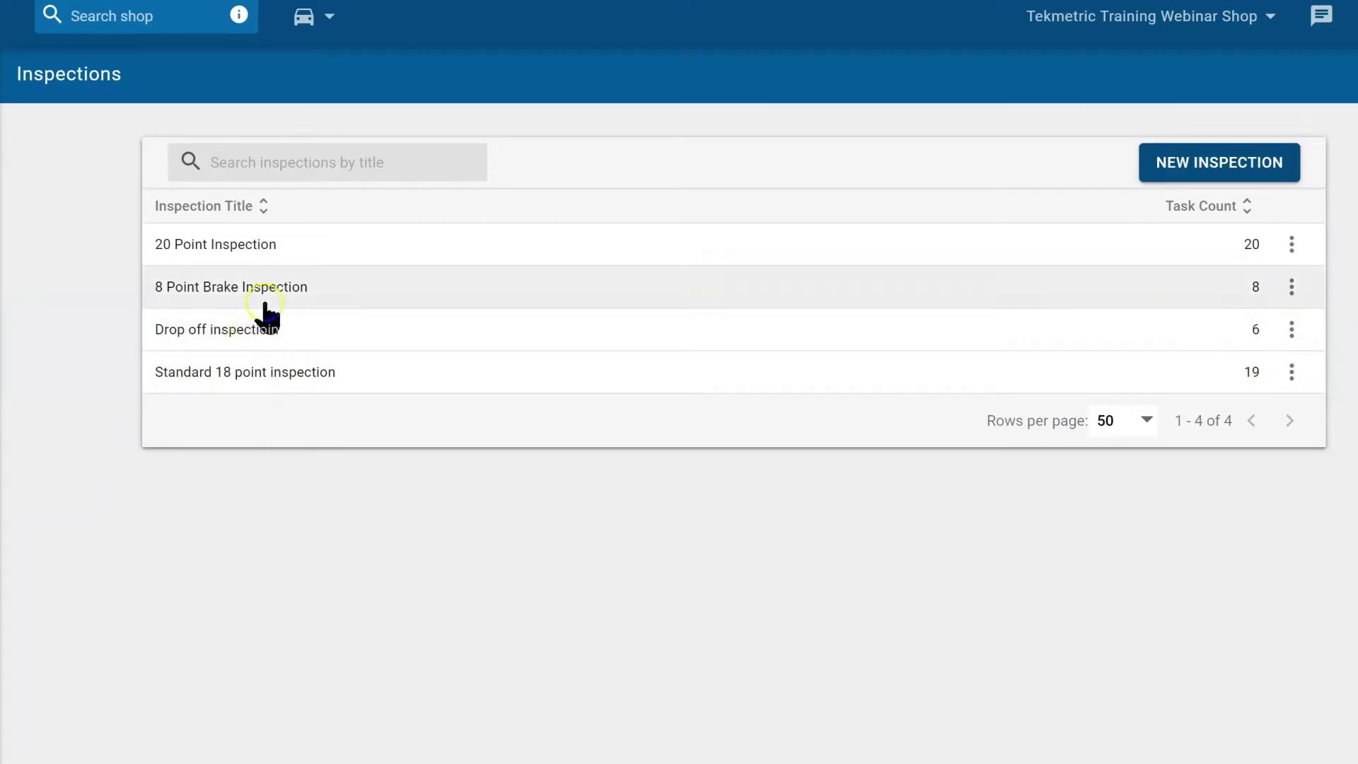
click(188, 245)
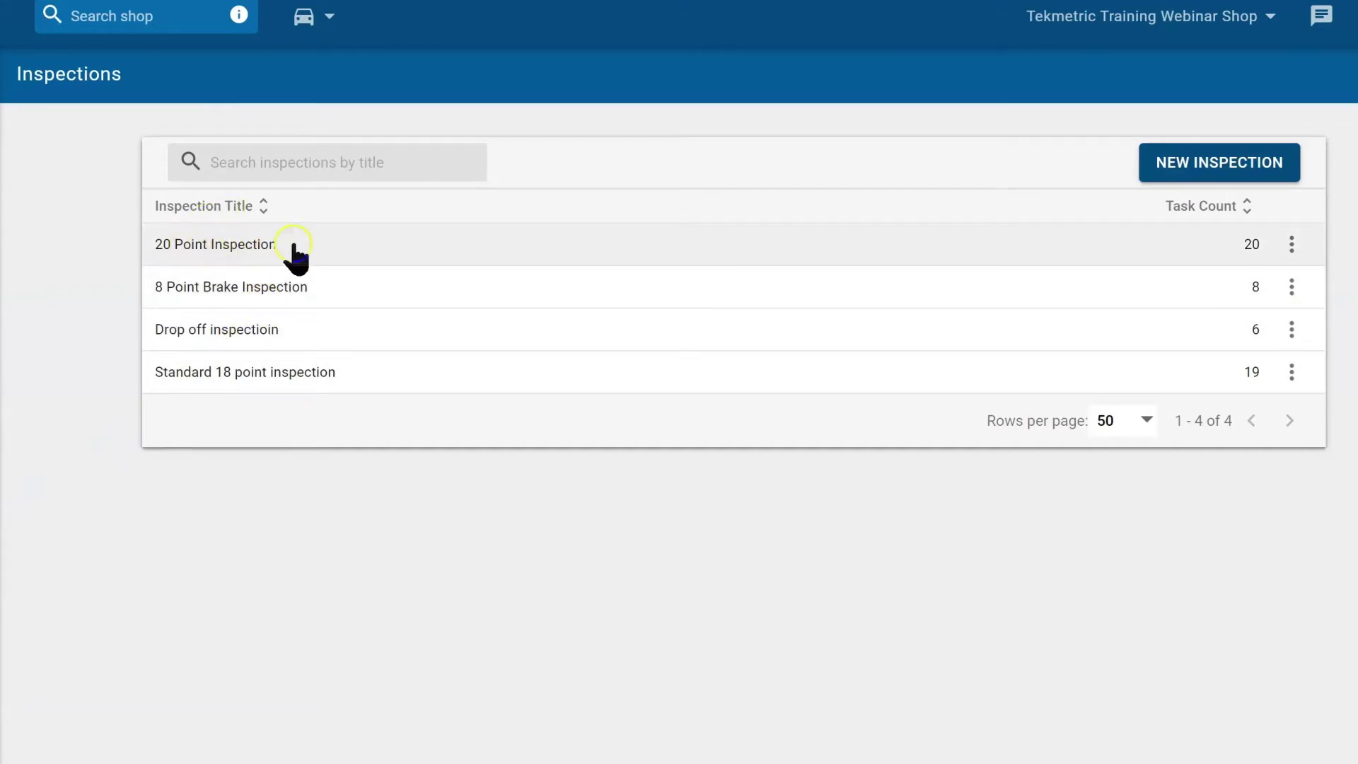
click(1288, 244)
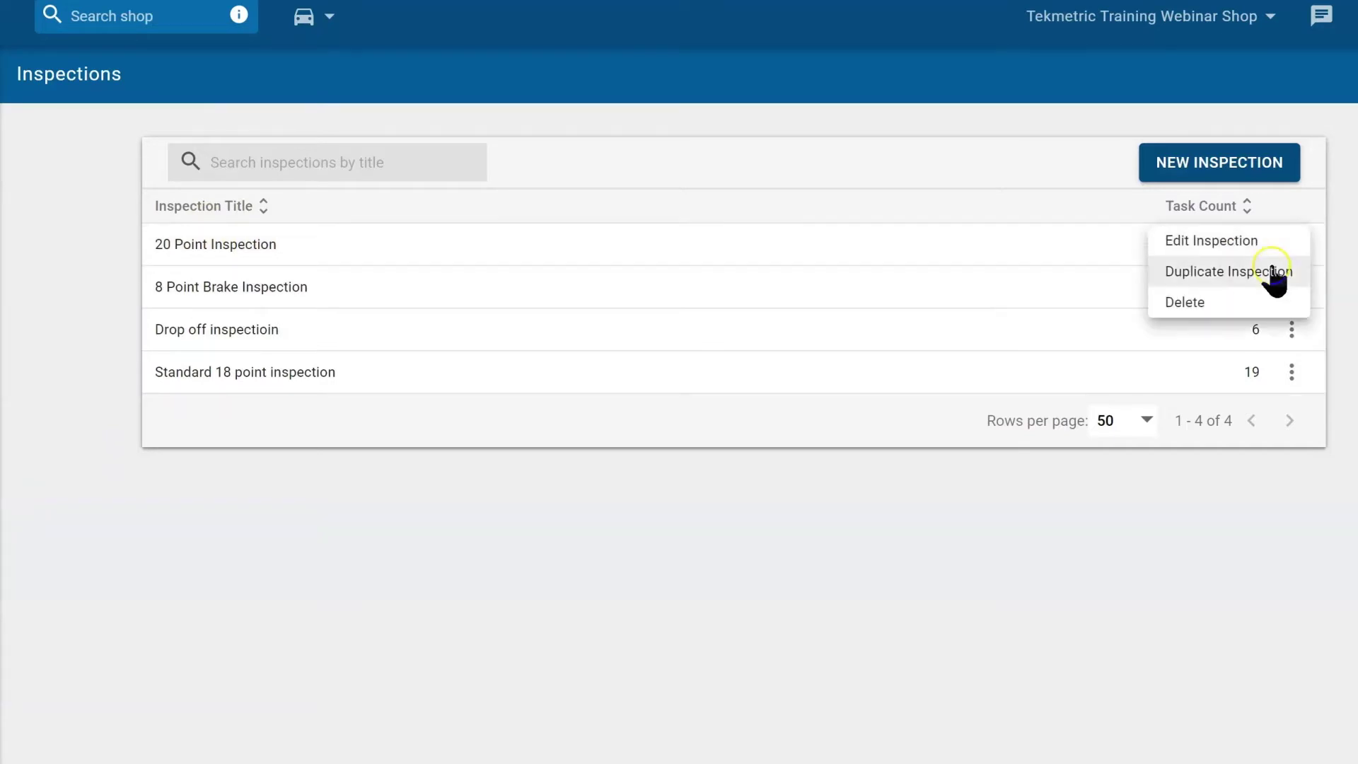
click(1271, 271)
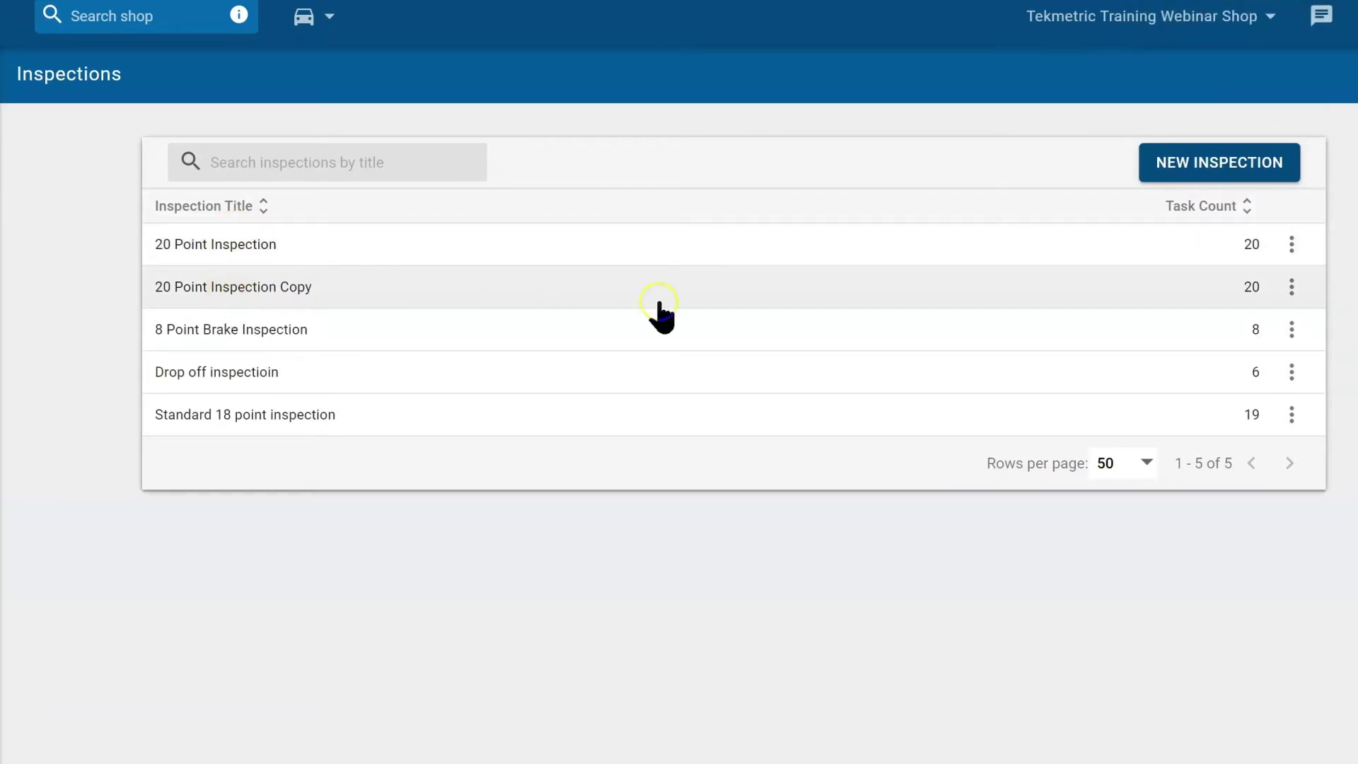
click(1293, 288)
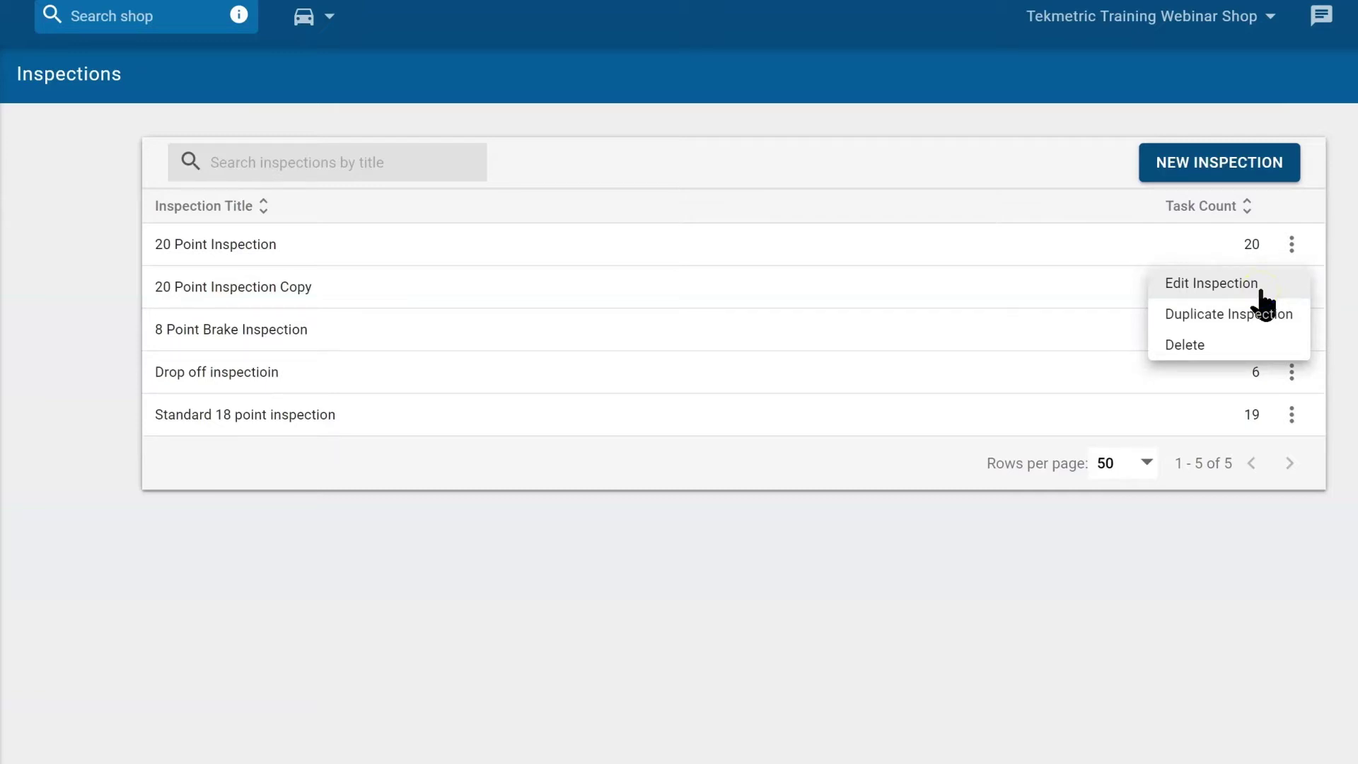
Delete the 20 Point Inspection Copy template and confirm the deletion
click(1211, 347)
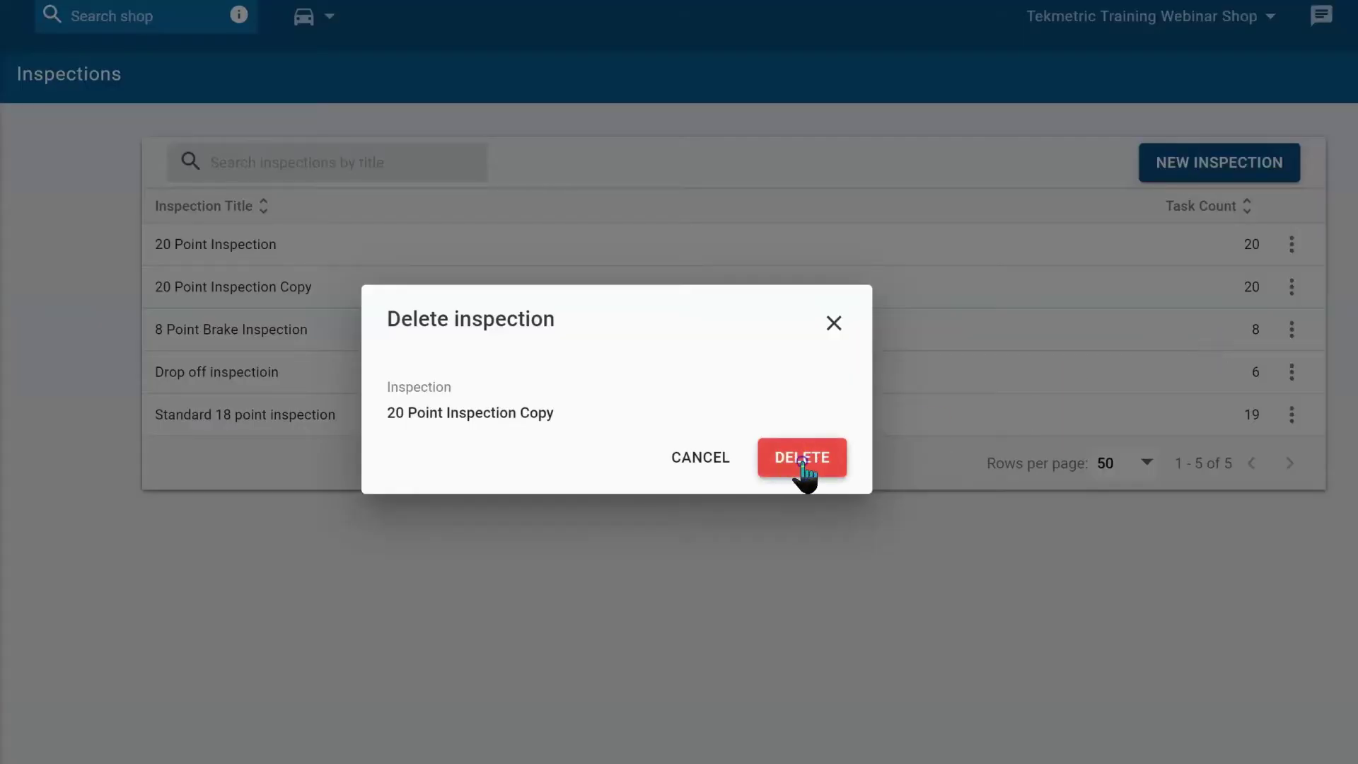
click(802, 460)
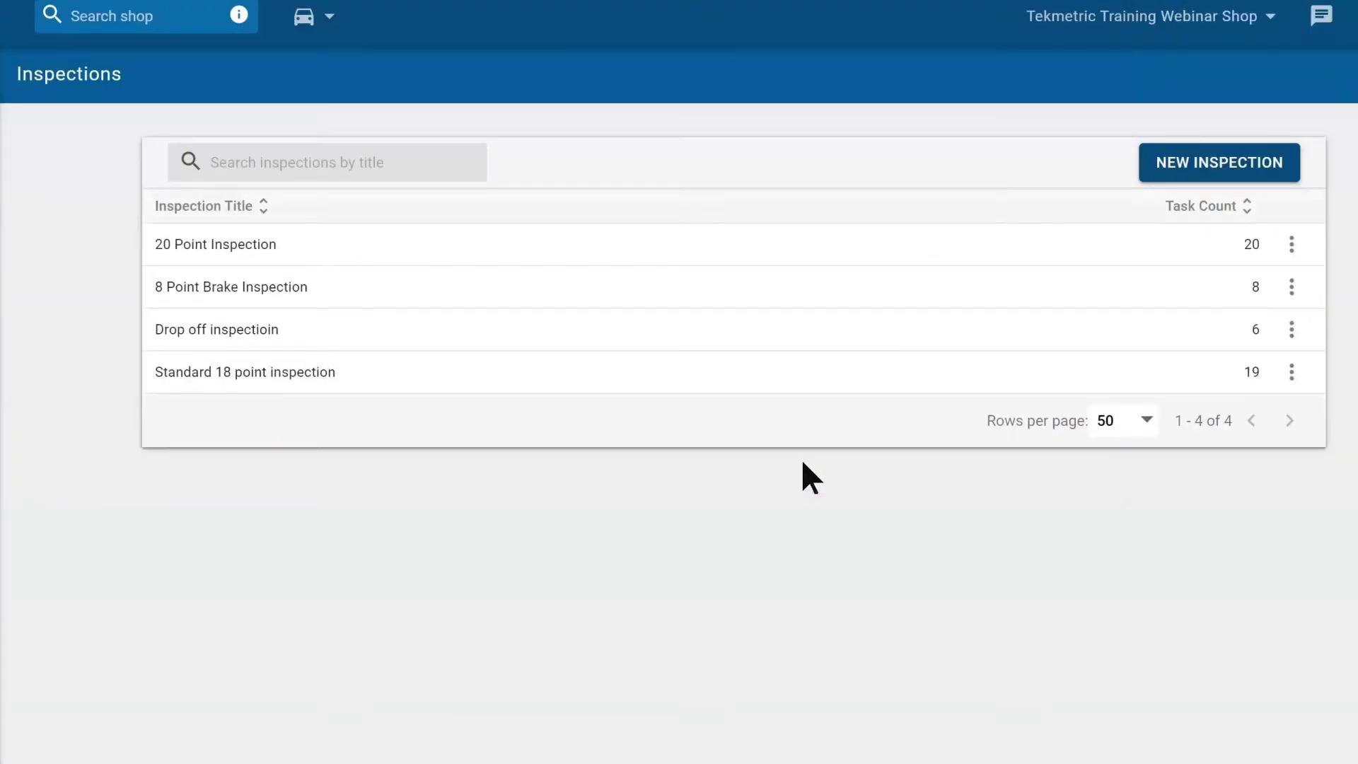
click(1256, 172)
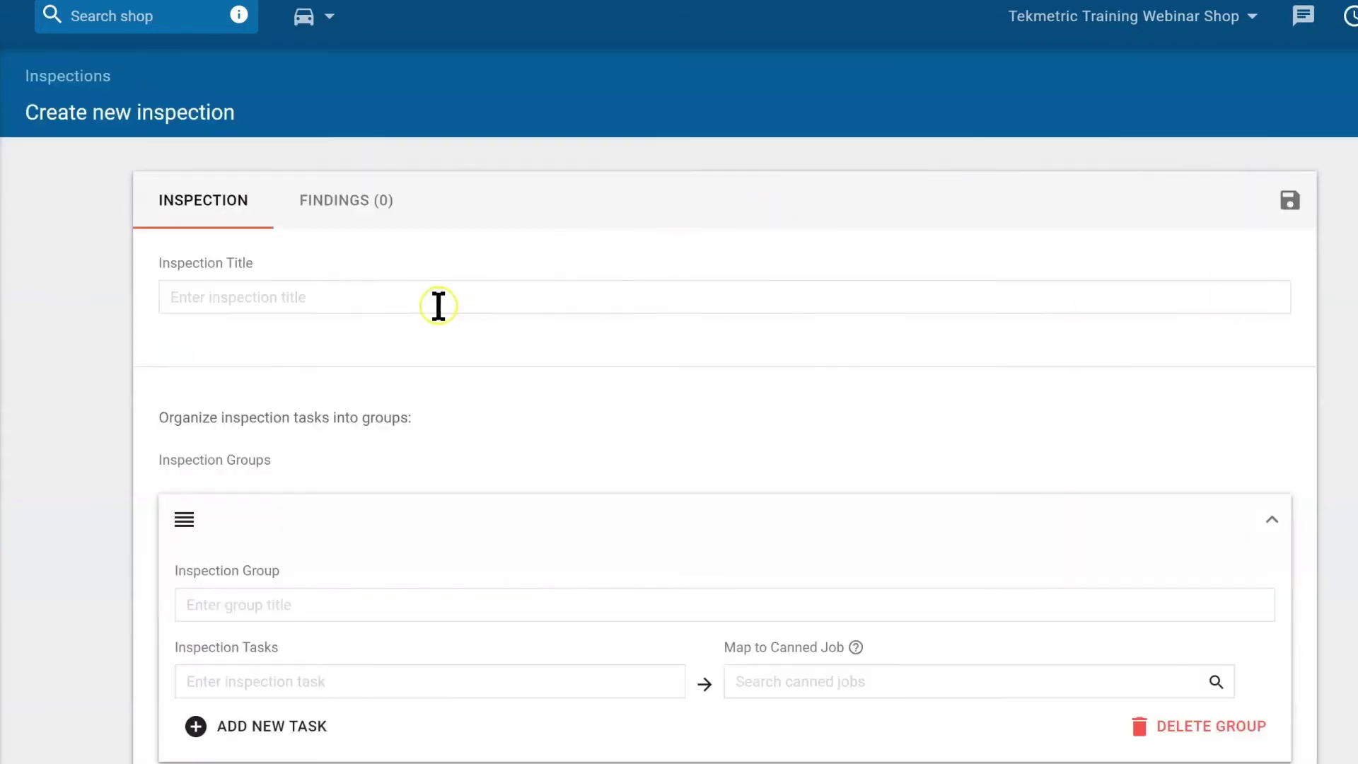
Enter 'New Inspection' as the title of the new inspection
click(433, 297)
text(New Inspection)
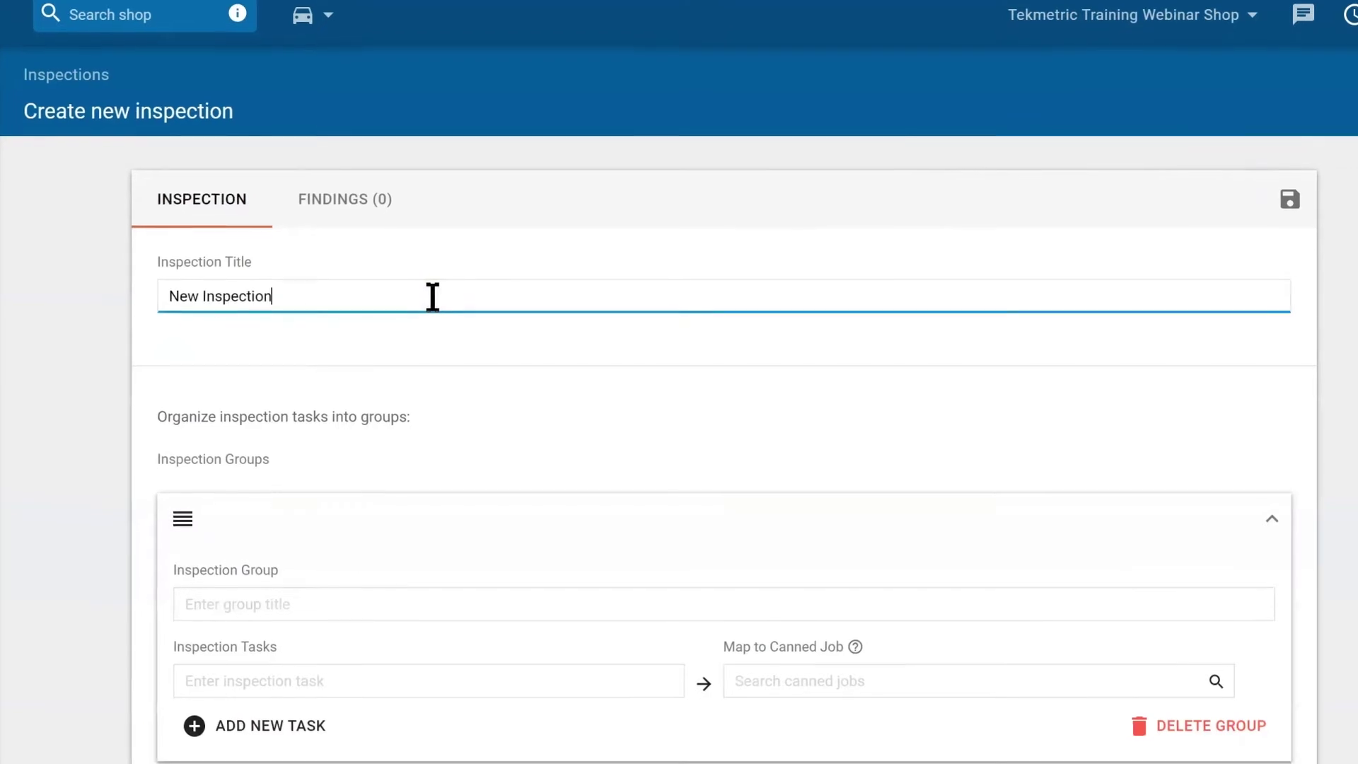
click(365, 243)
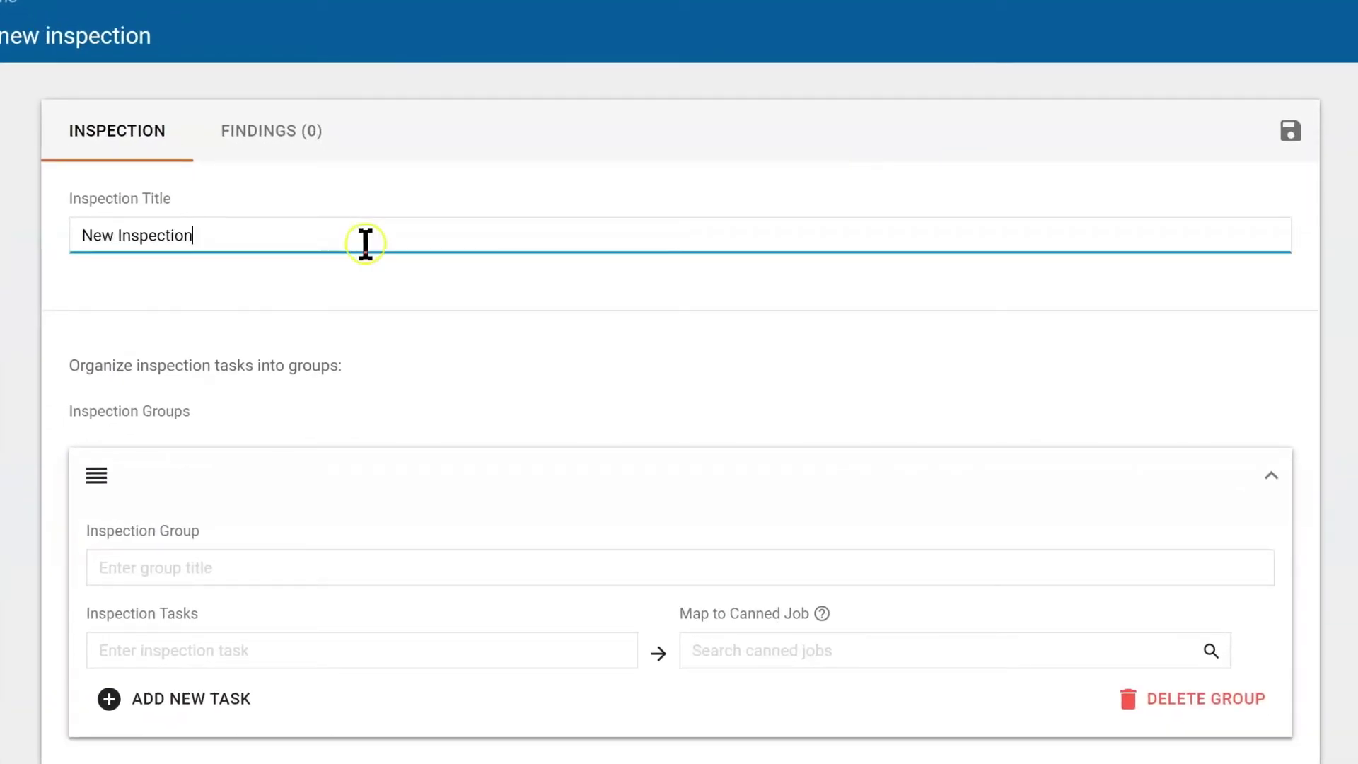
scroll(387, 372, down, 3)
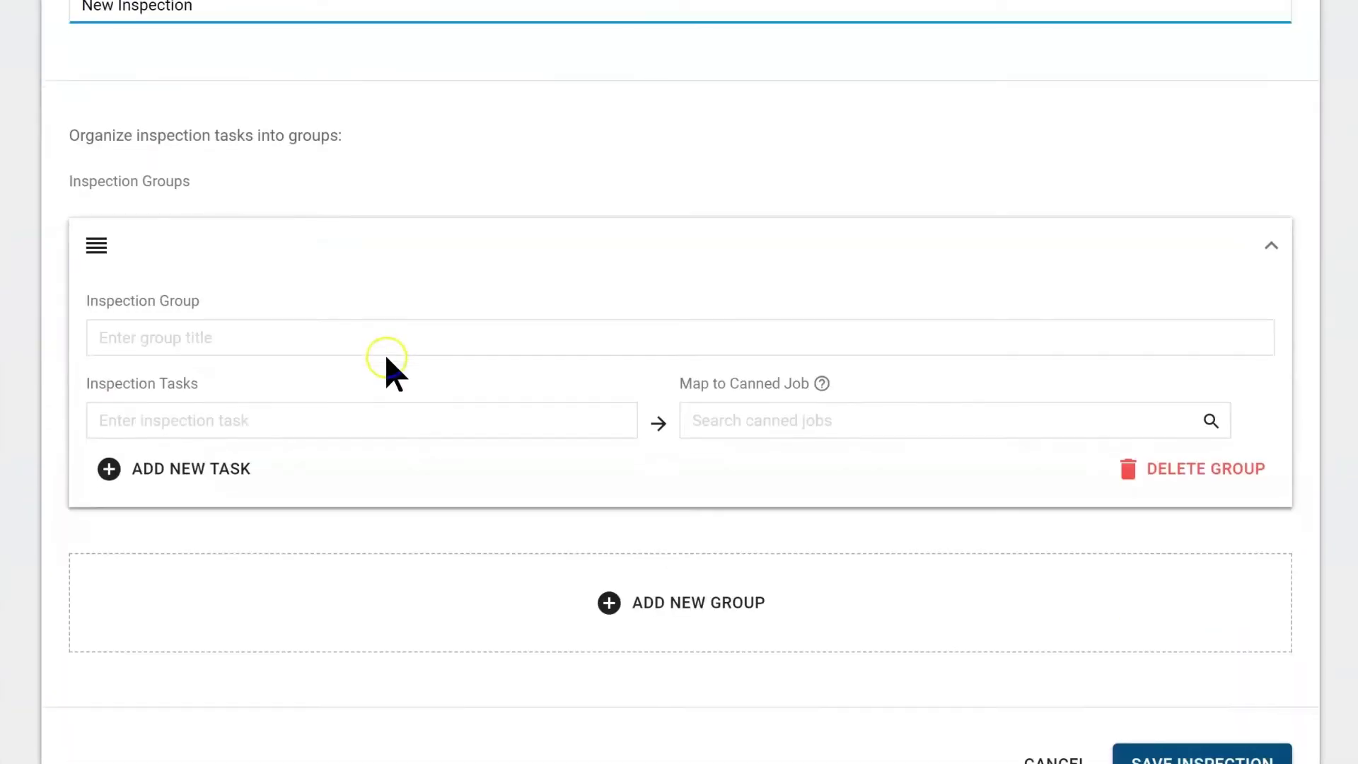
Name the first group 'Under The Hood' and add its tasks Fluids and Belts
click(261, 334)
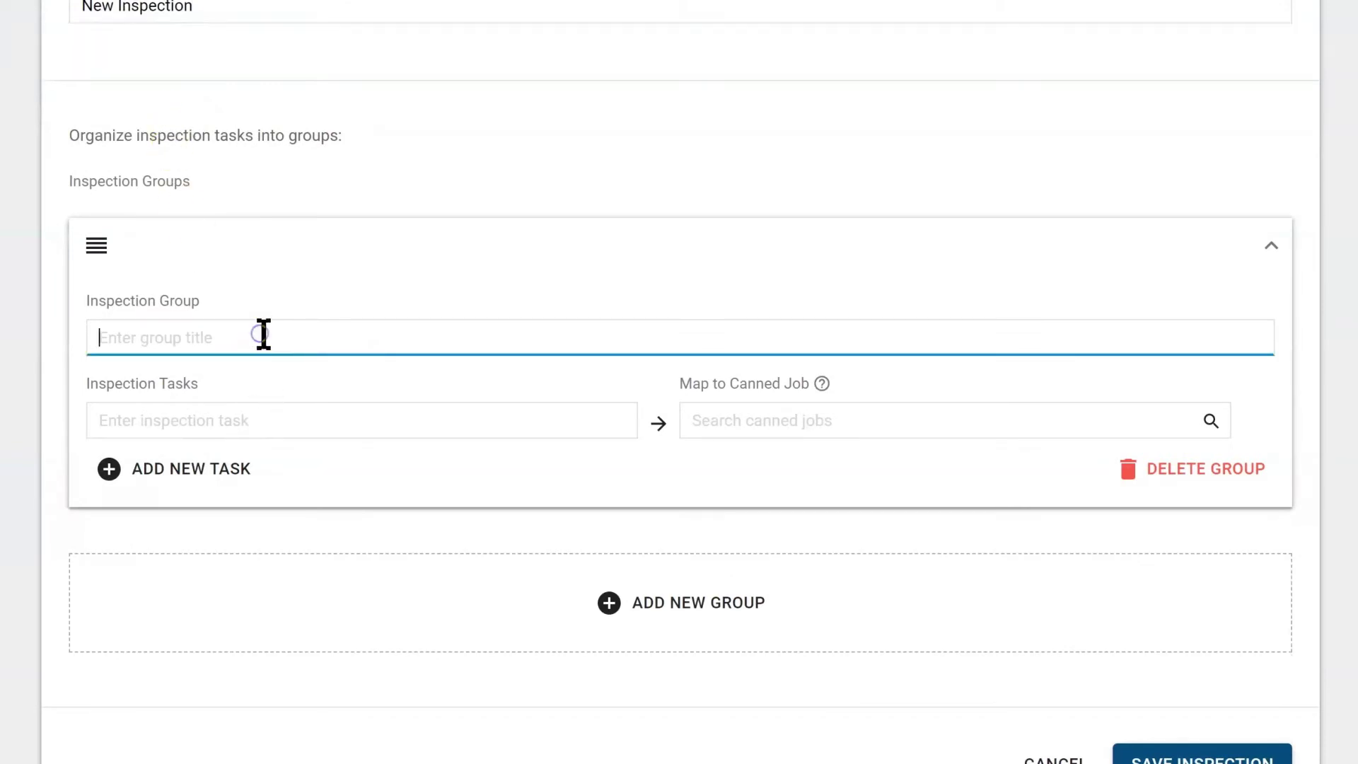
text(Und)
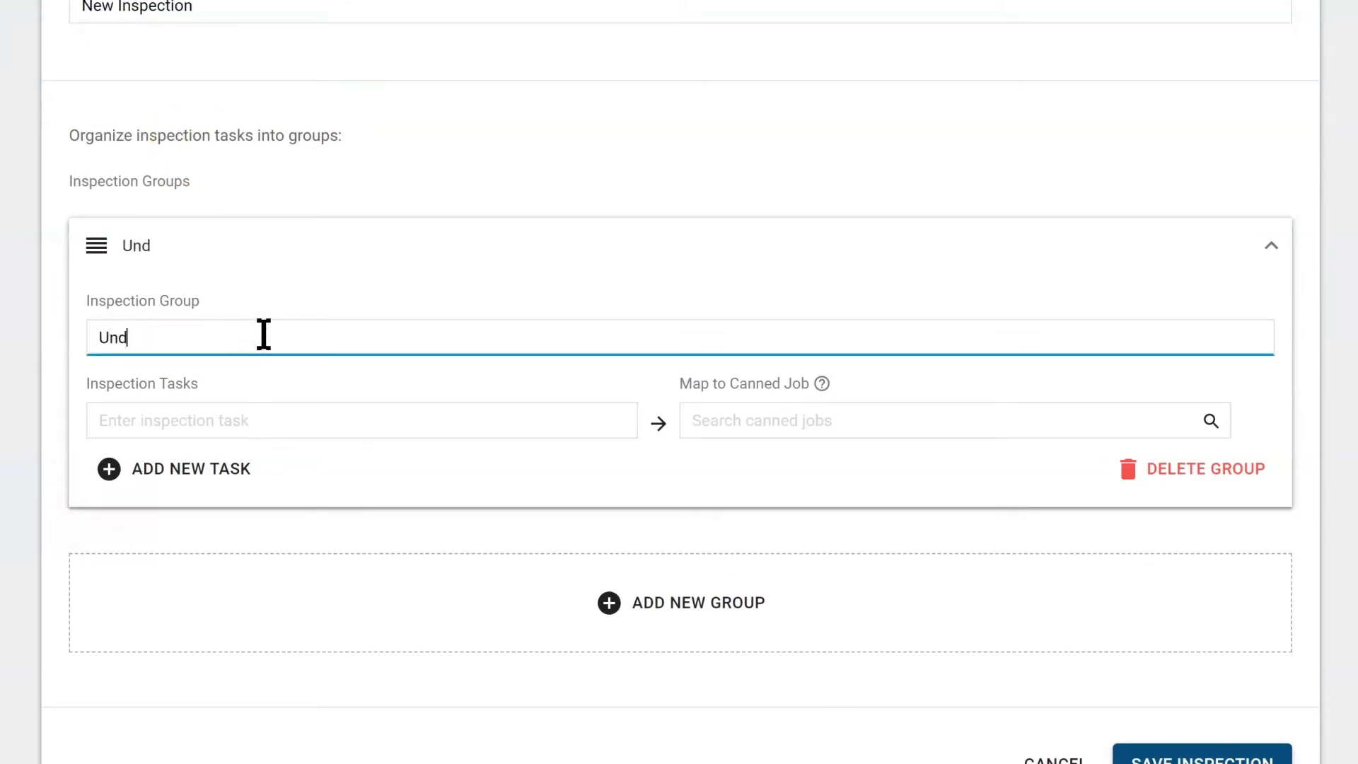
text(er The H)
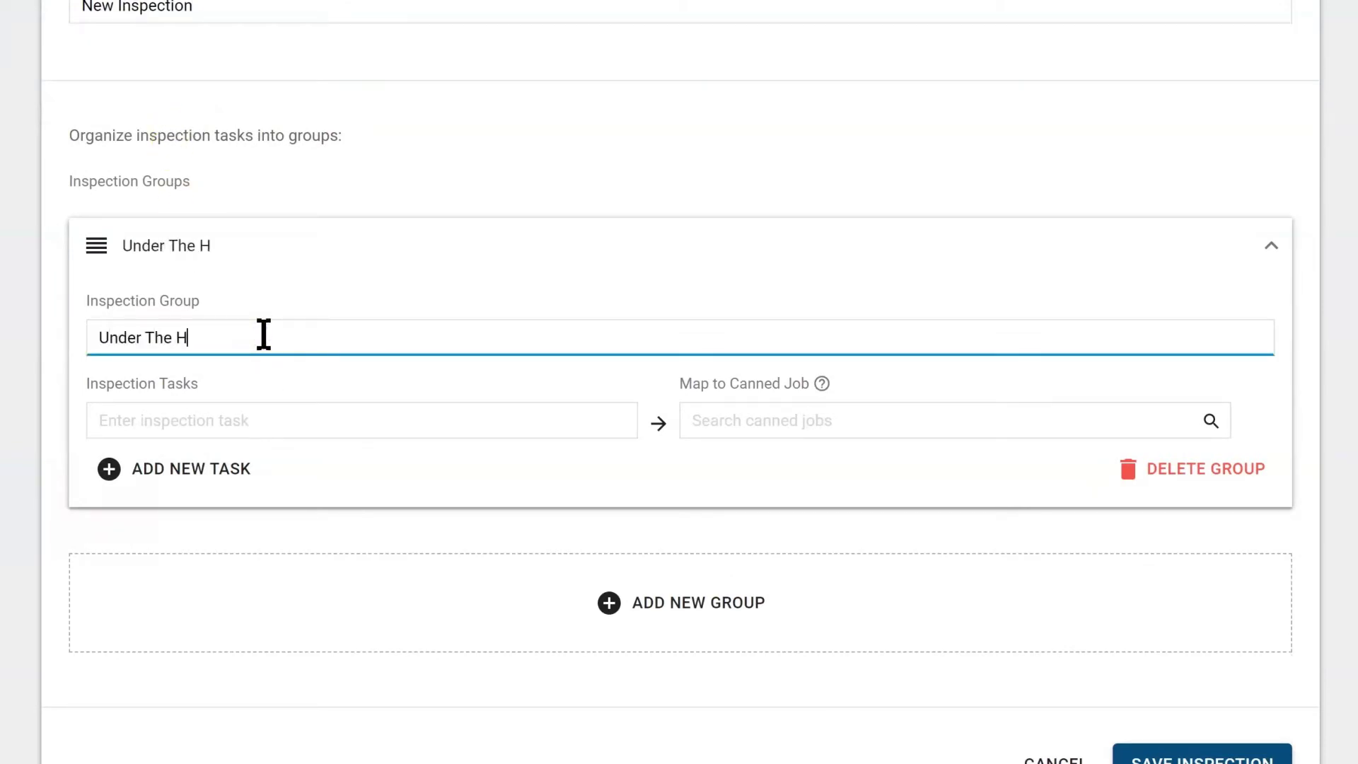
text(ood)
click(298, 421)
text(F)
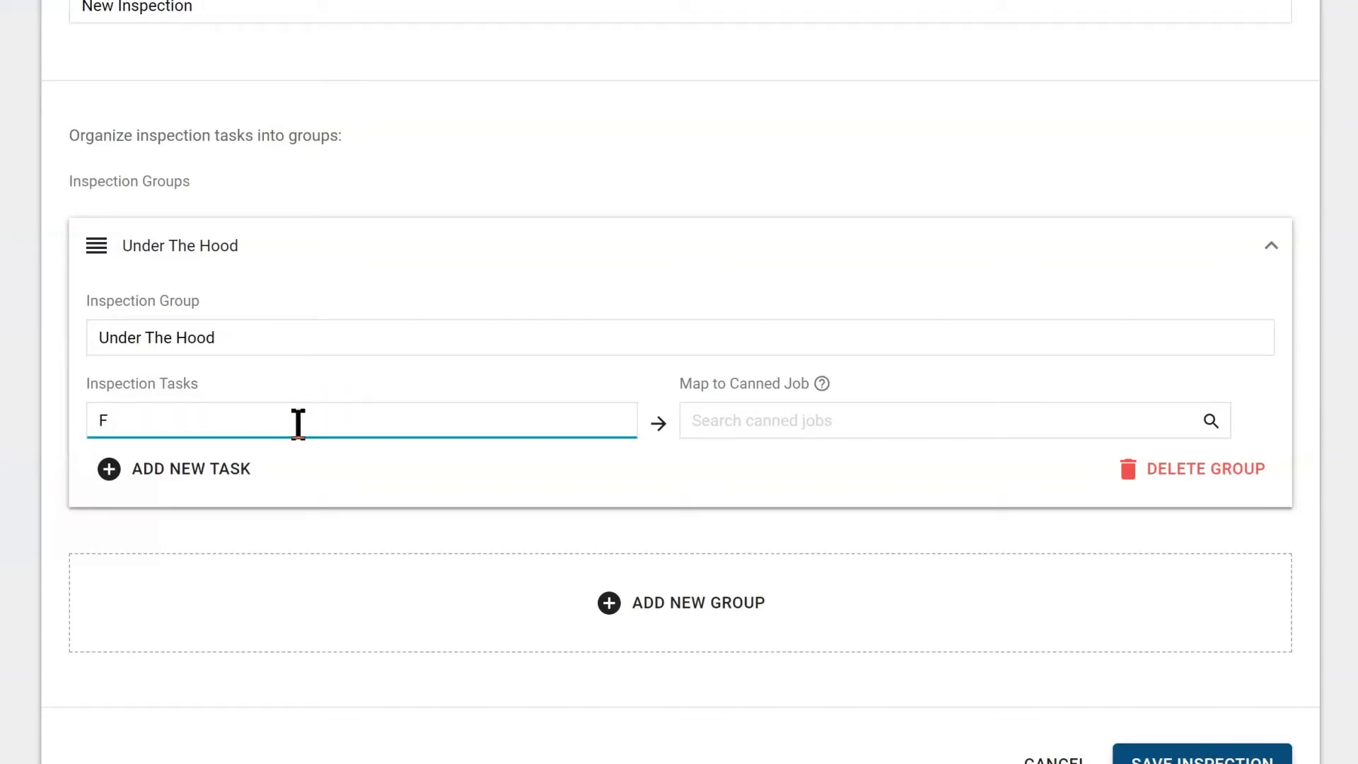
text(luids)
click(181, 468)
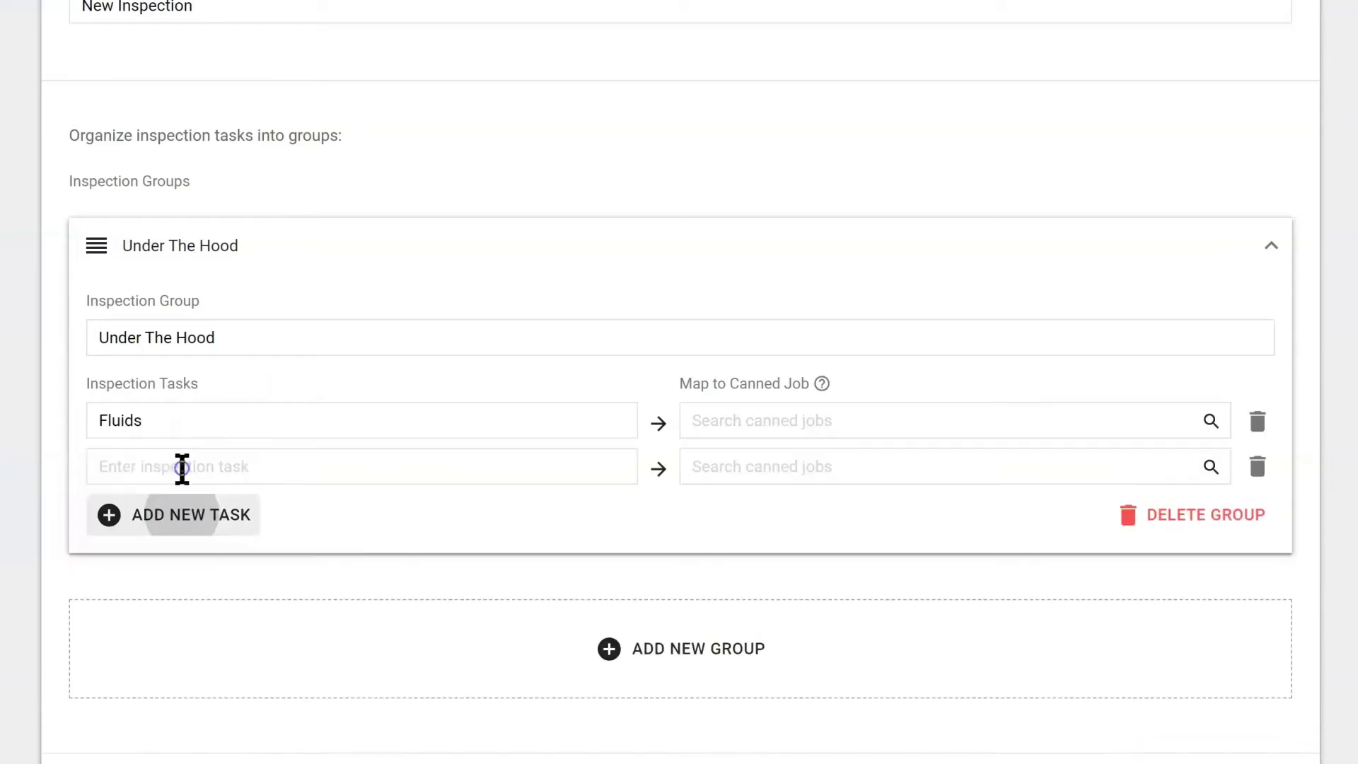
click(183, 467)
text(Belts)
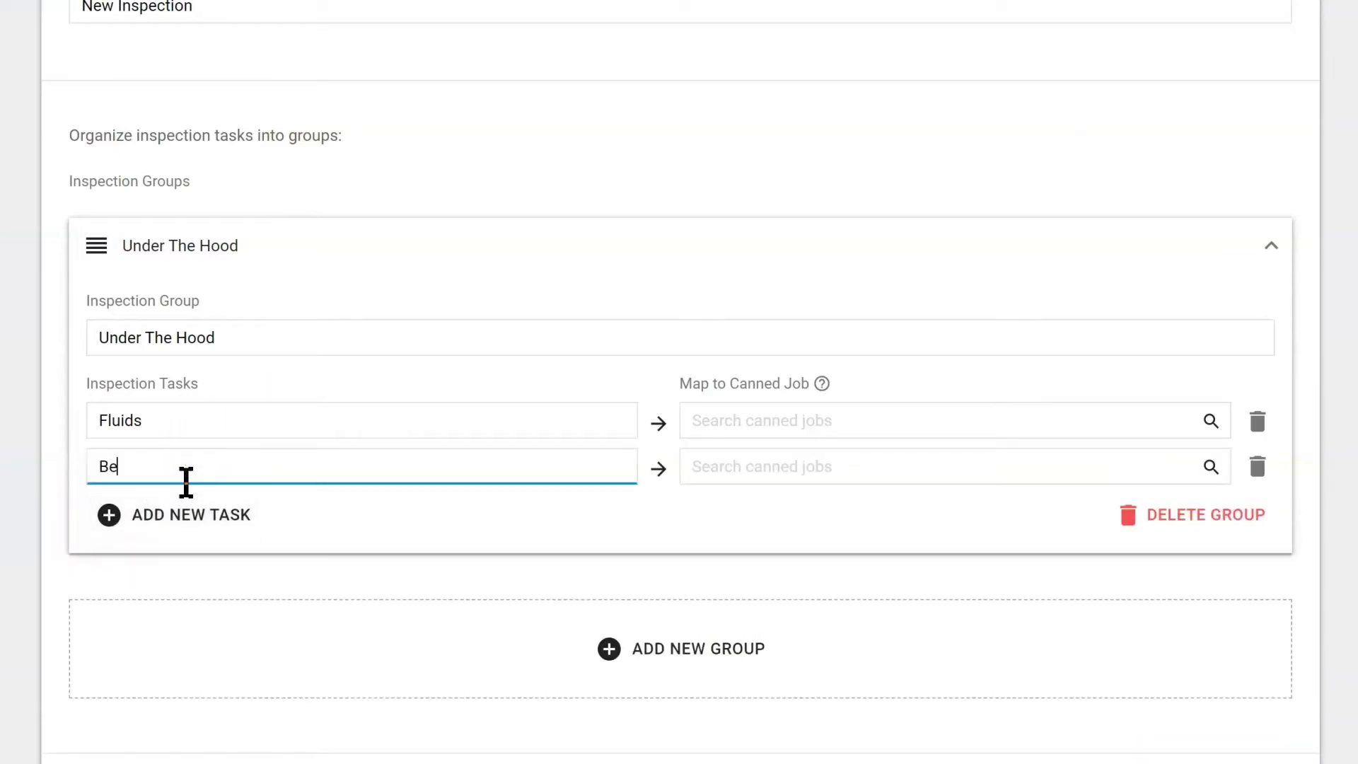
Add the tasks Filters and Power Steering Fluid to the Under The Hood group
click(195, 514)
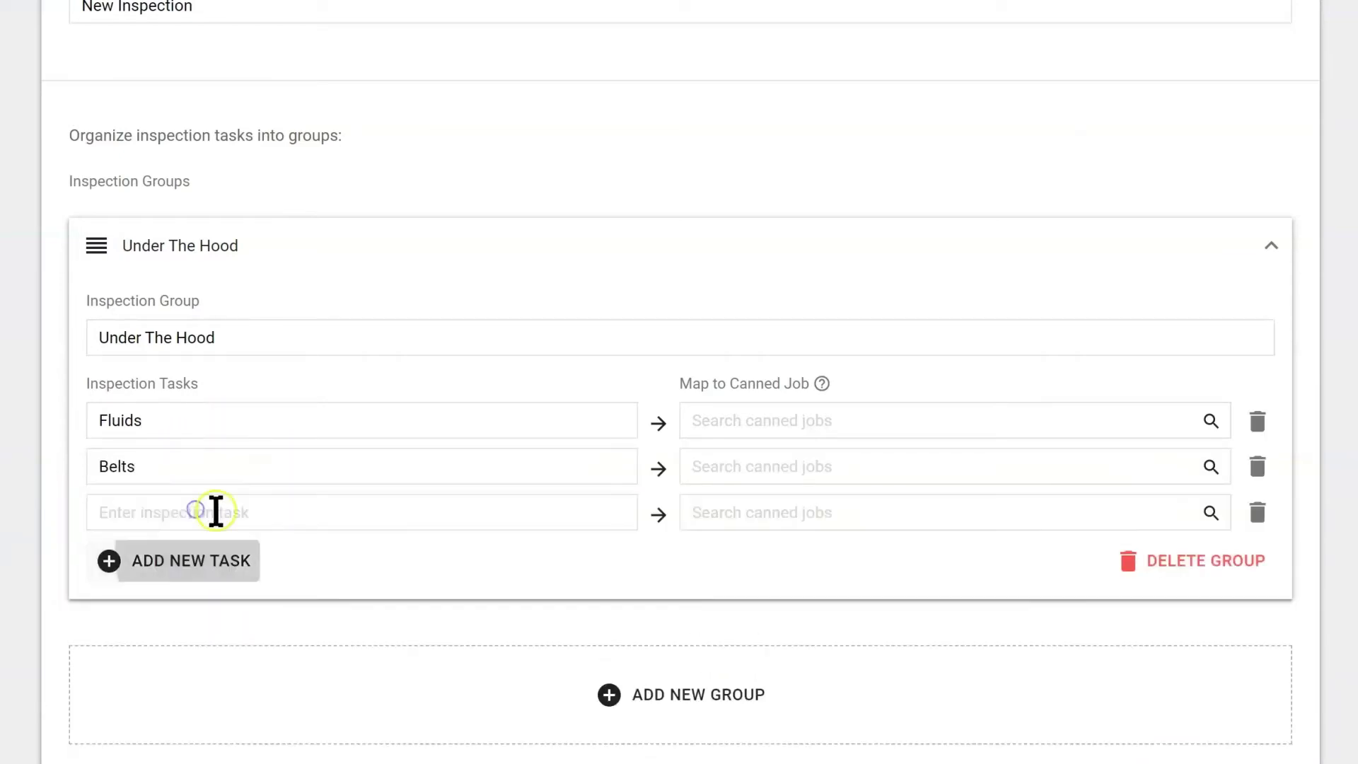
click(213, 513)
text(Filters)
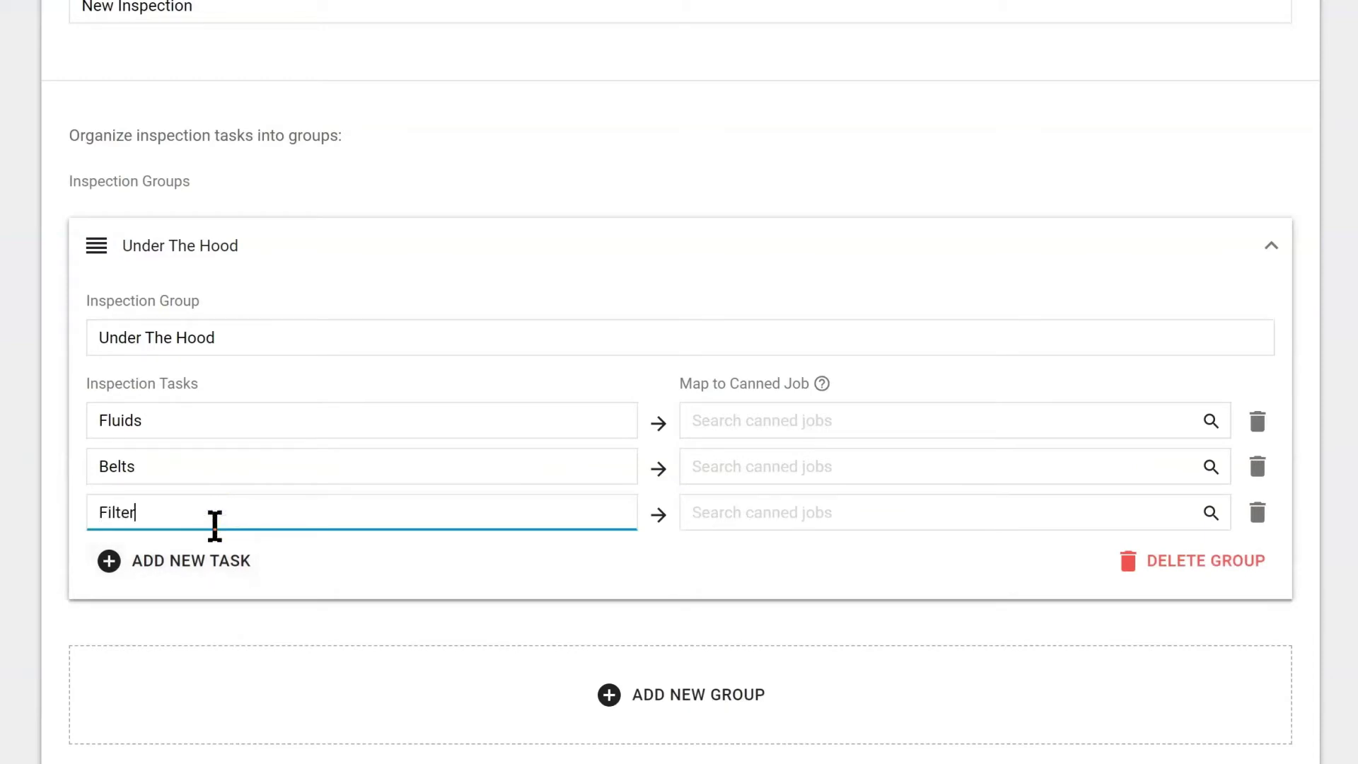
click(181, 561)
click(192, 551)
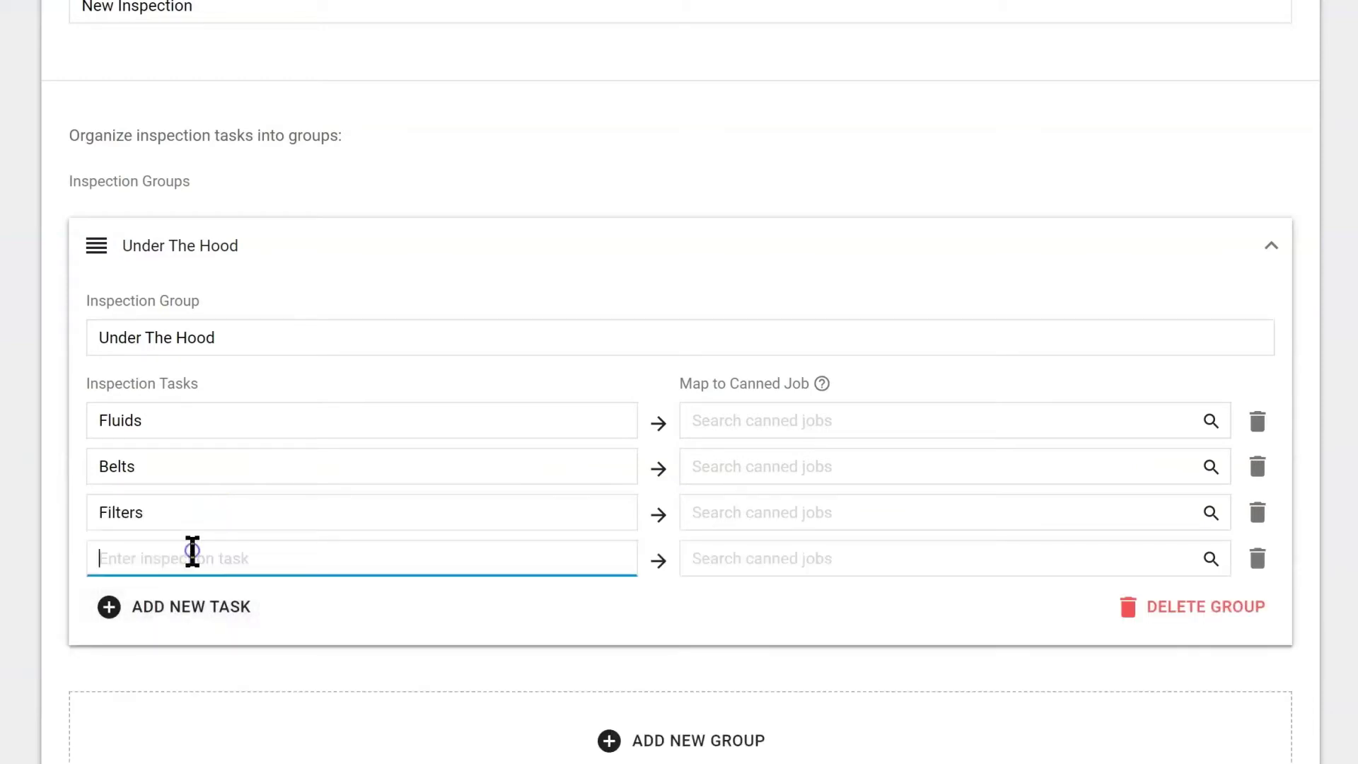
text(Power )
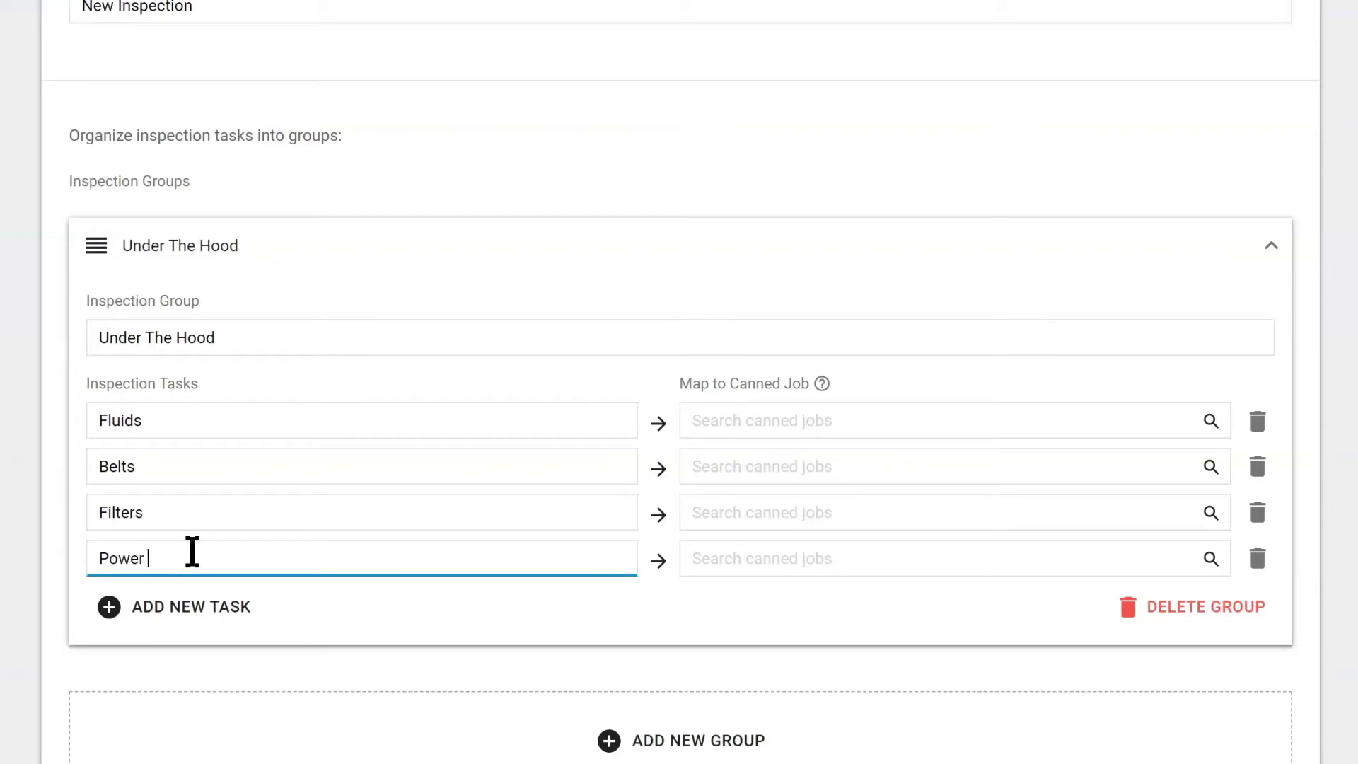
text(sSteering Fluid)
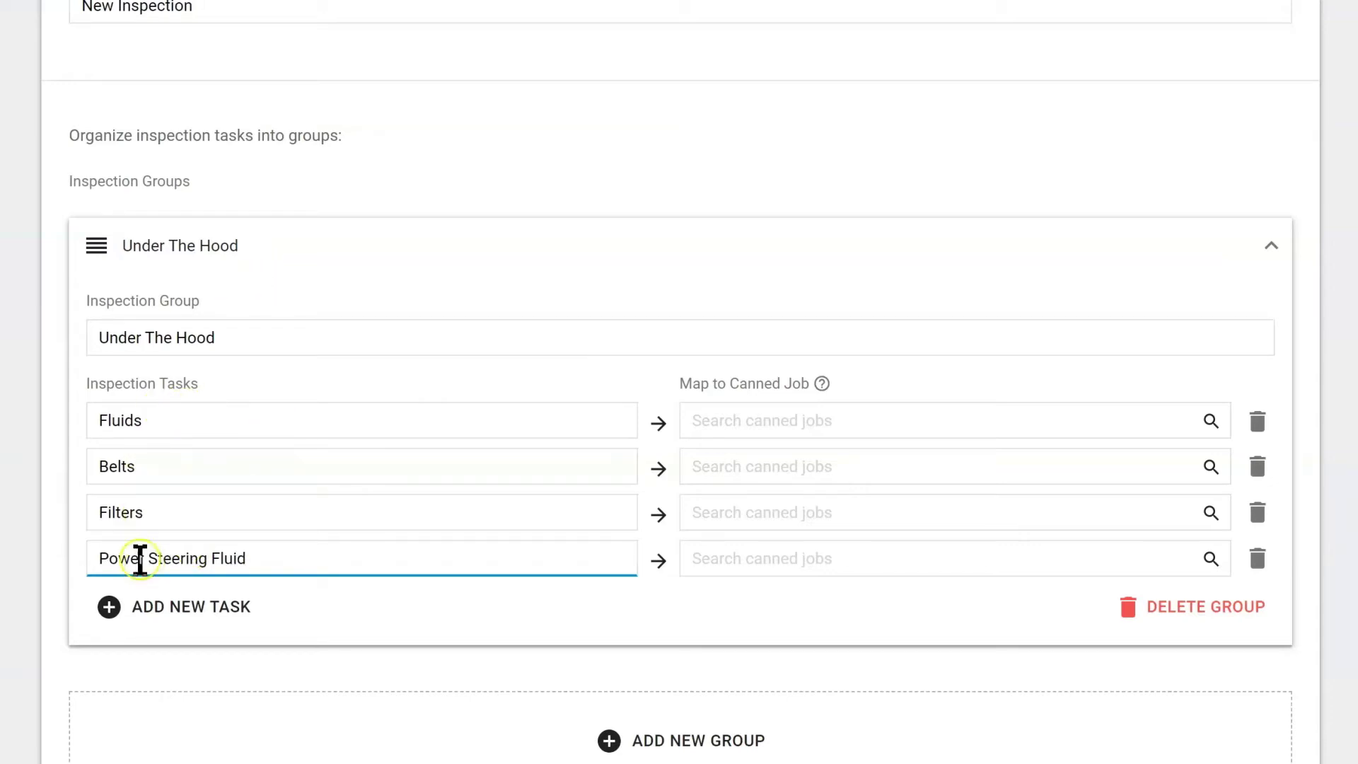
scroll(682, 631, down, 2)
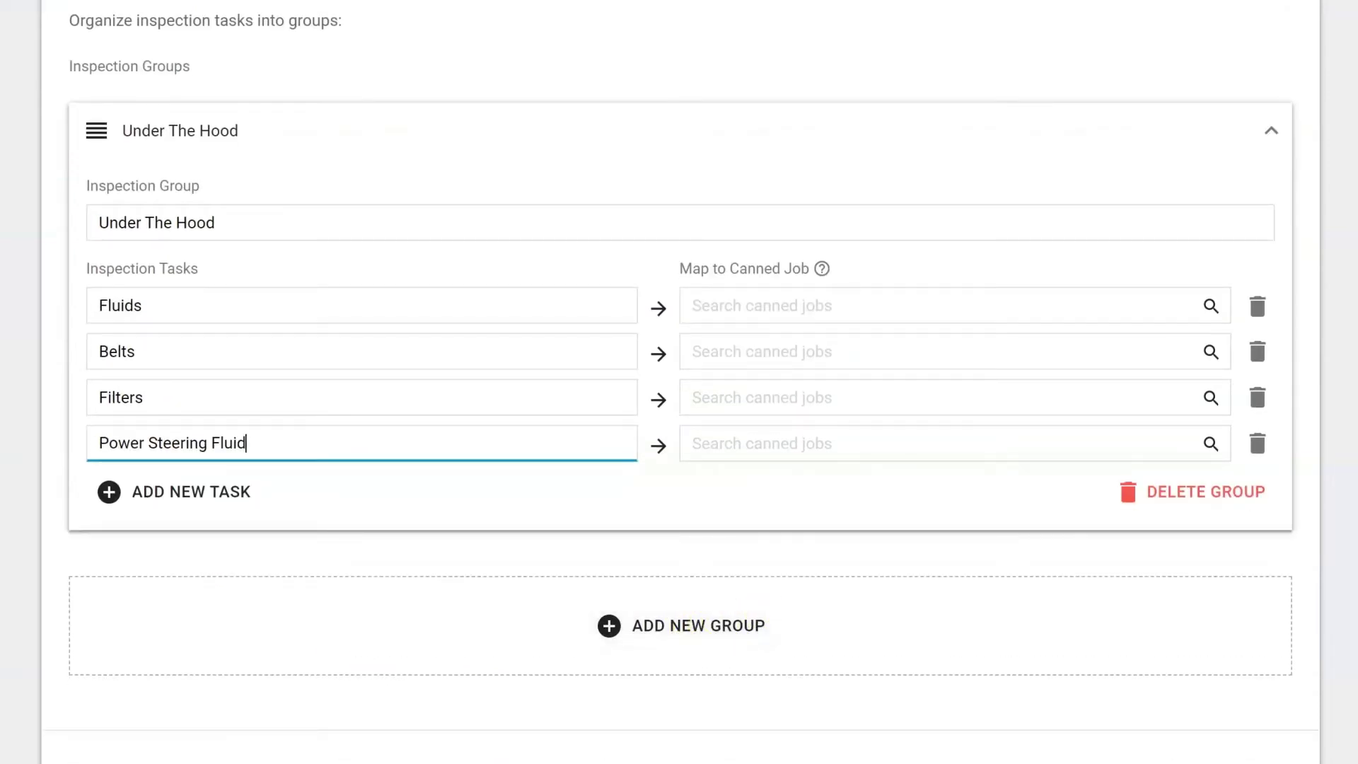
scroll(1347, 606, down, 3)
Add a second inspection group named 'Brakes' with a first task, Front Pads
click(654, 440)
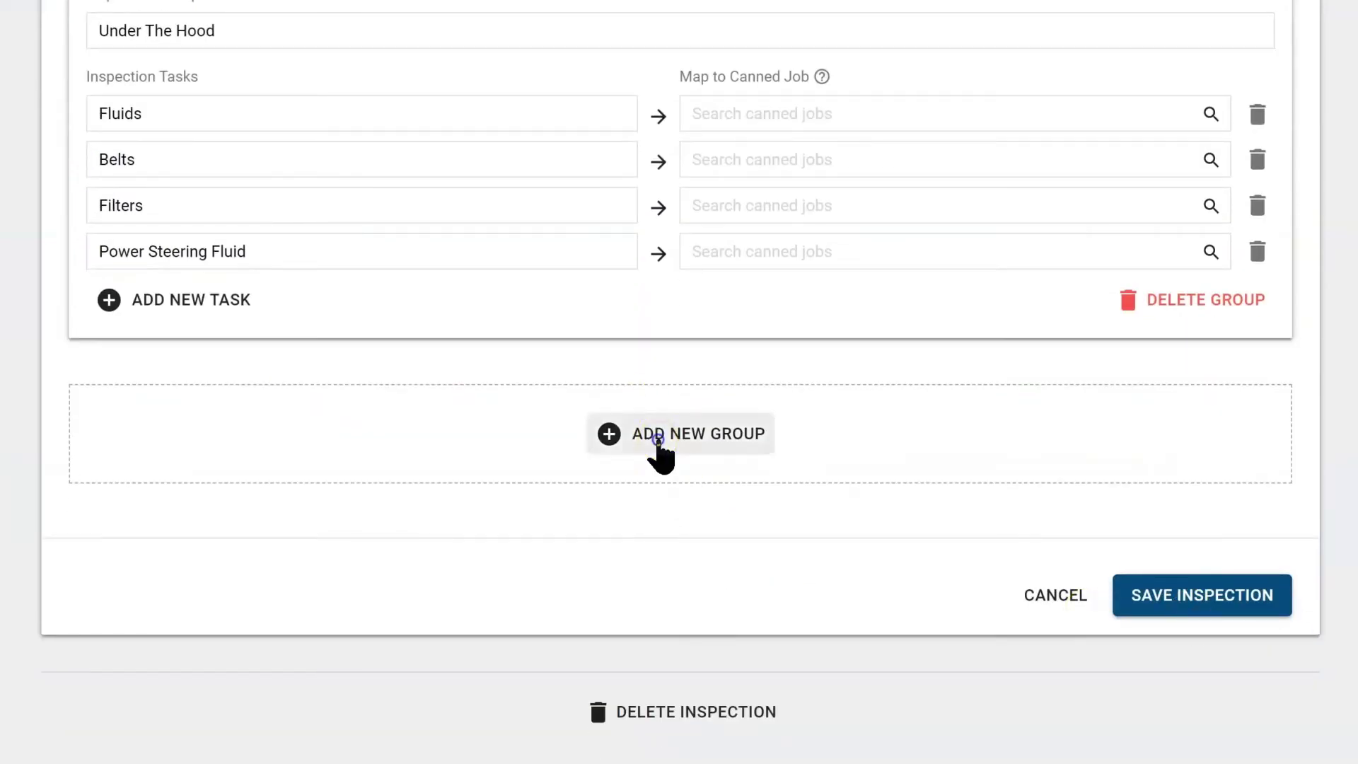
click(376, 481)
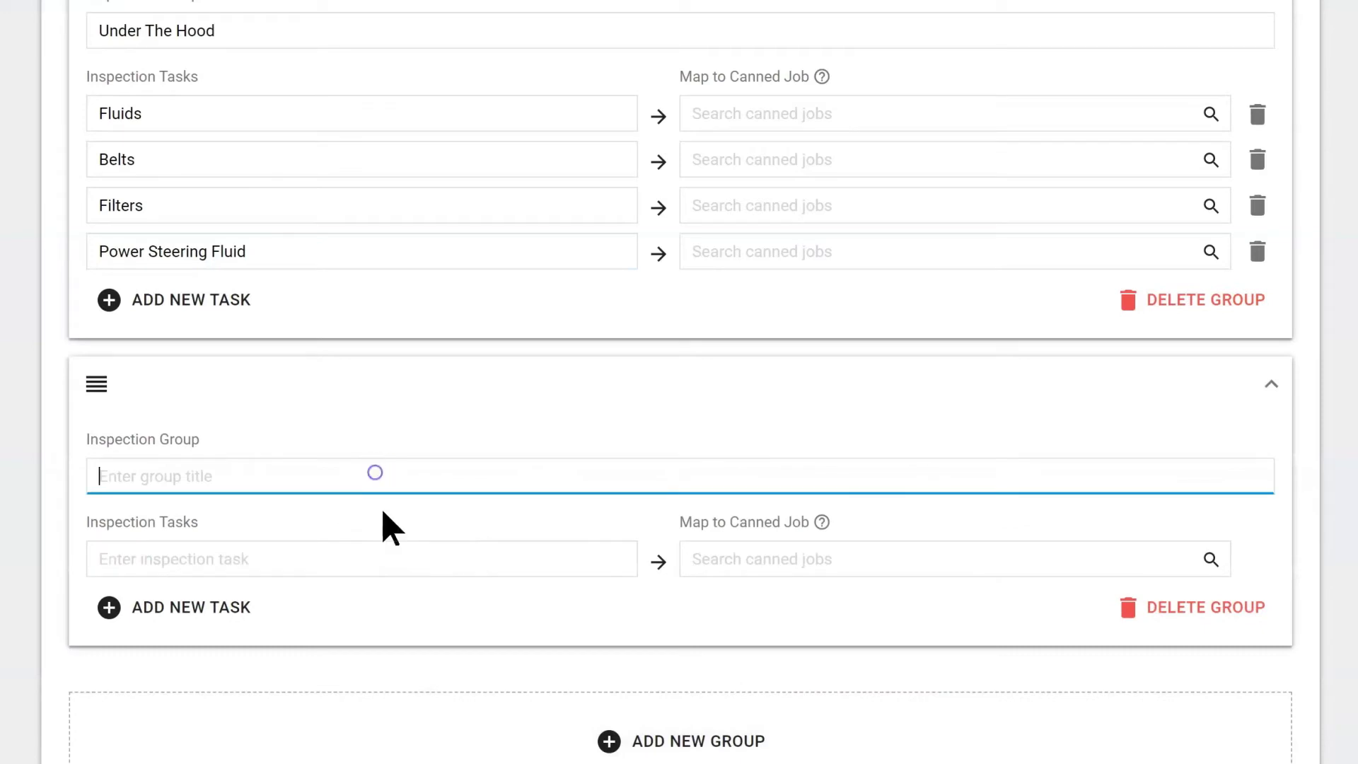
text(Brakes)
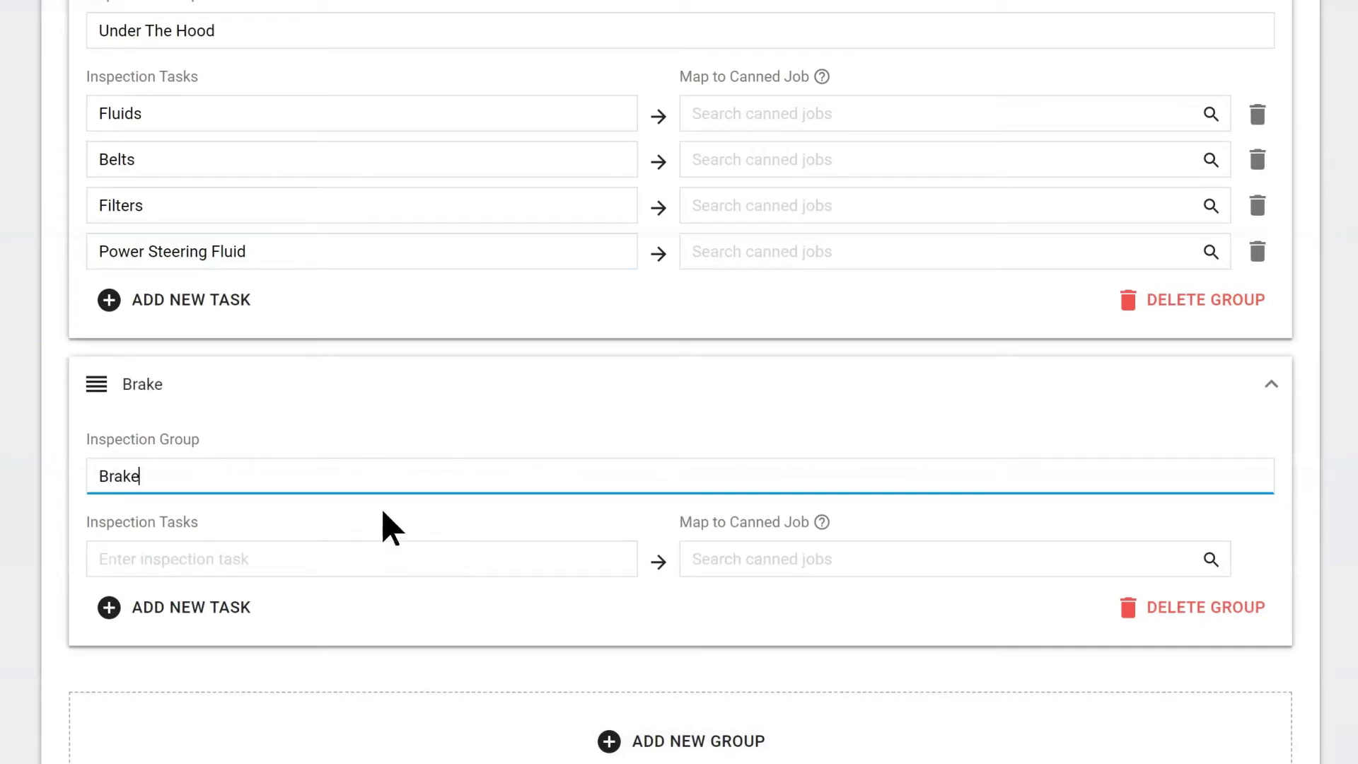
click(411, 548)
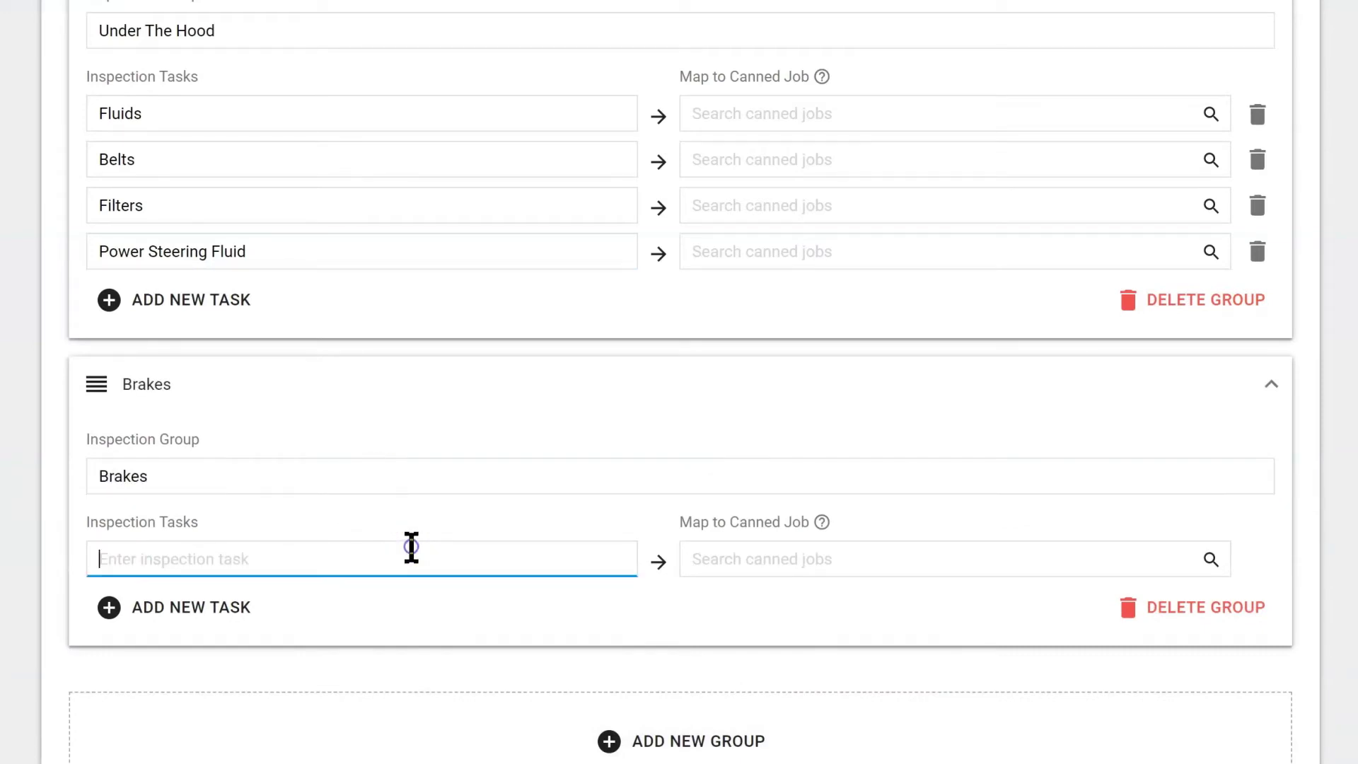
text(F)
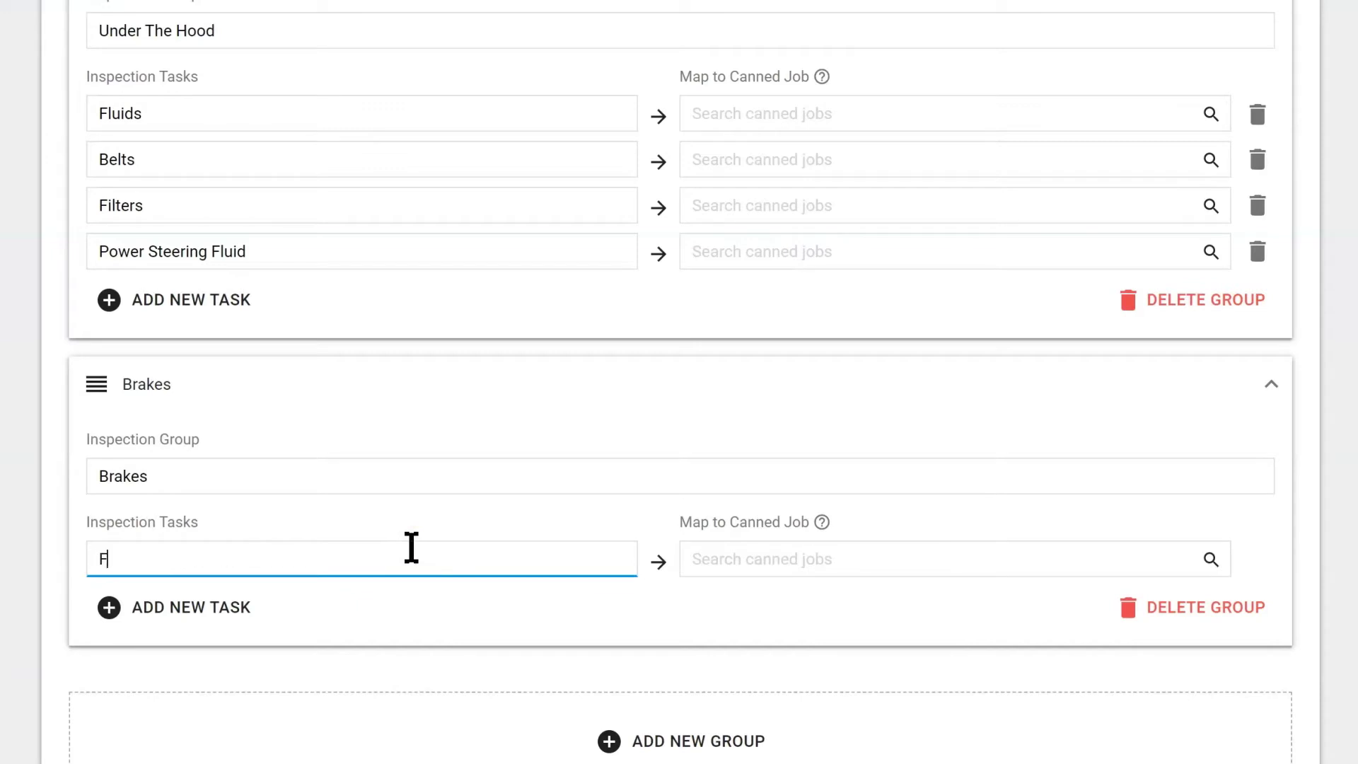
text(ront Pads)
Add the tasks Front Rotors, Rear Pads and Rear Rotors to the Brakes group
click(164, 606)
text(Front Ro)
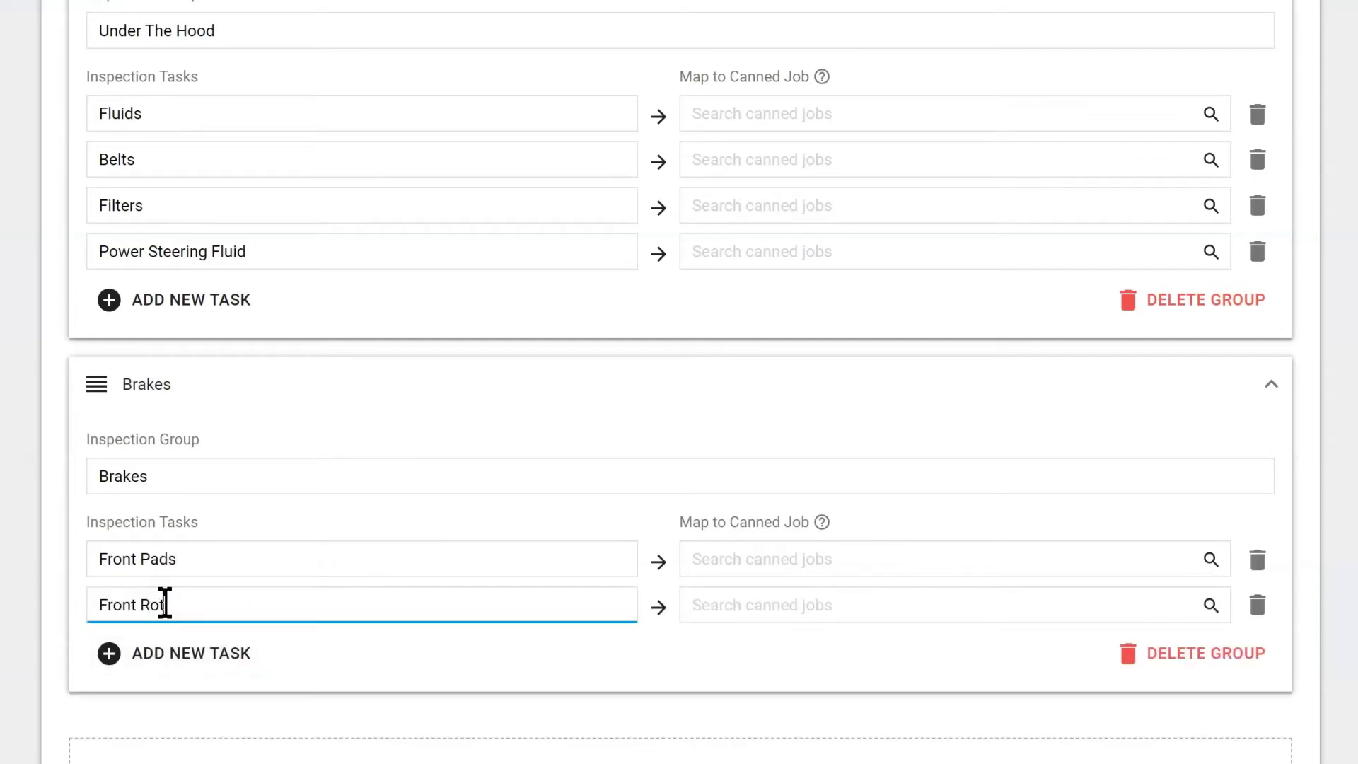
text(tors)
click(151, 653)
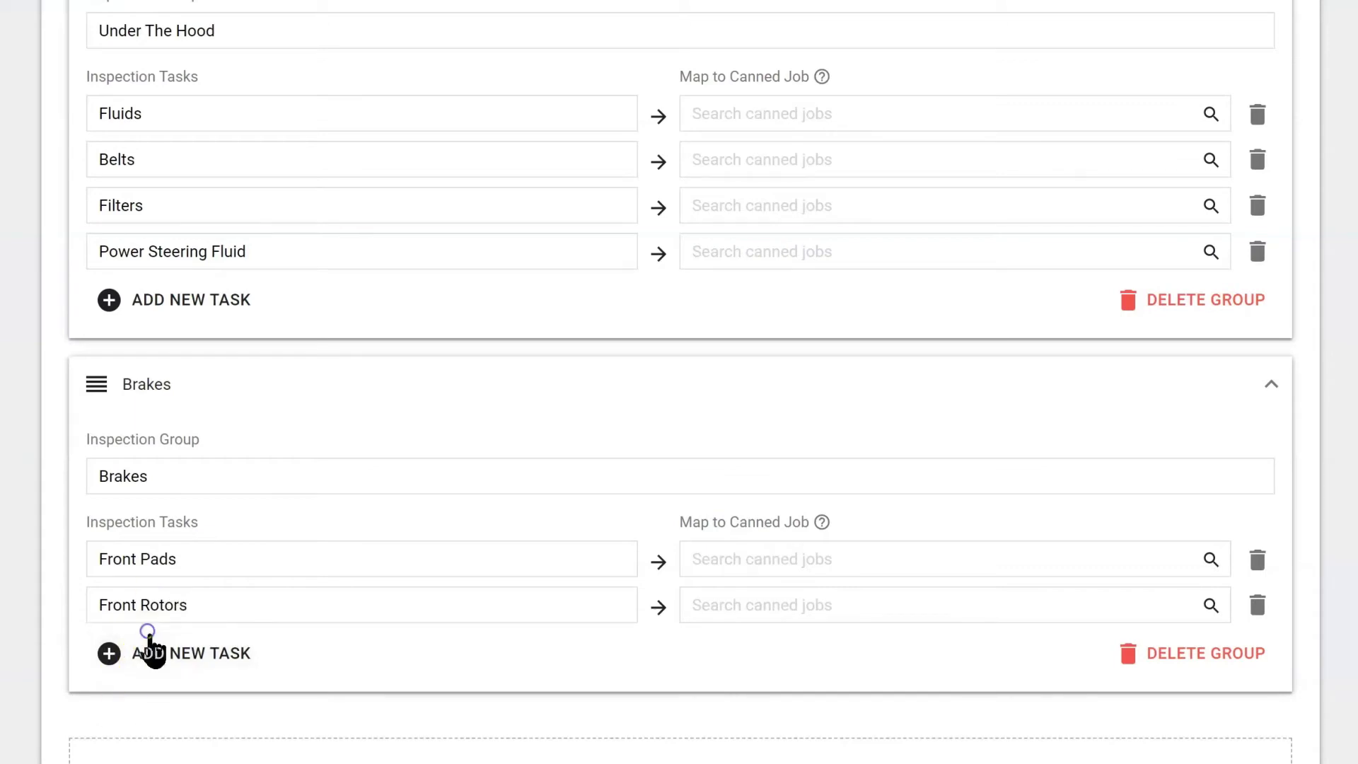
click(155, 646)
text(R)
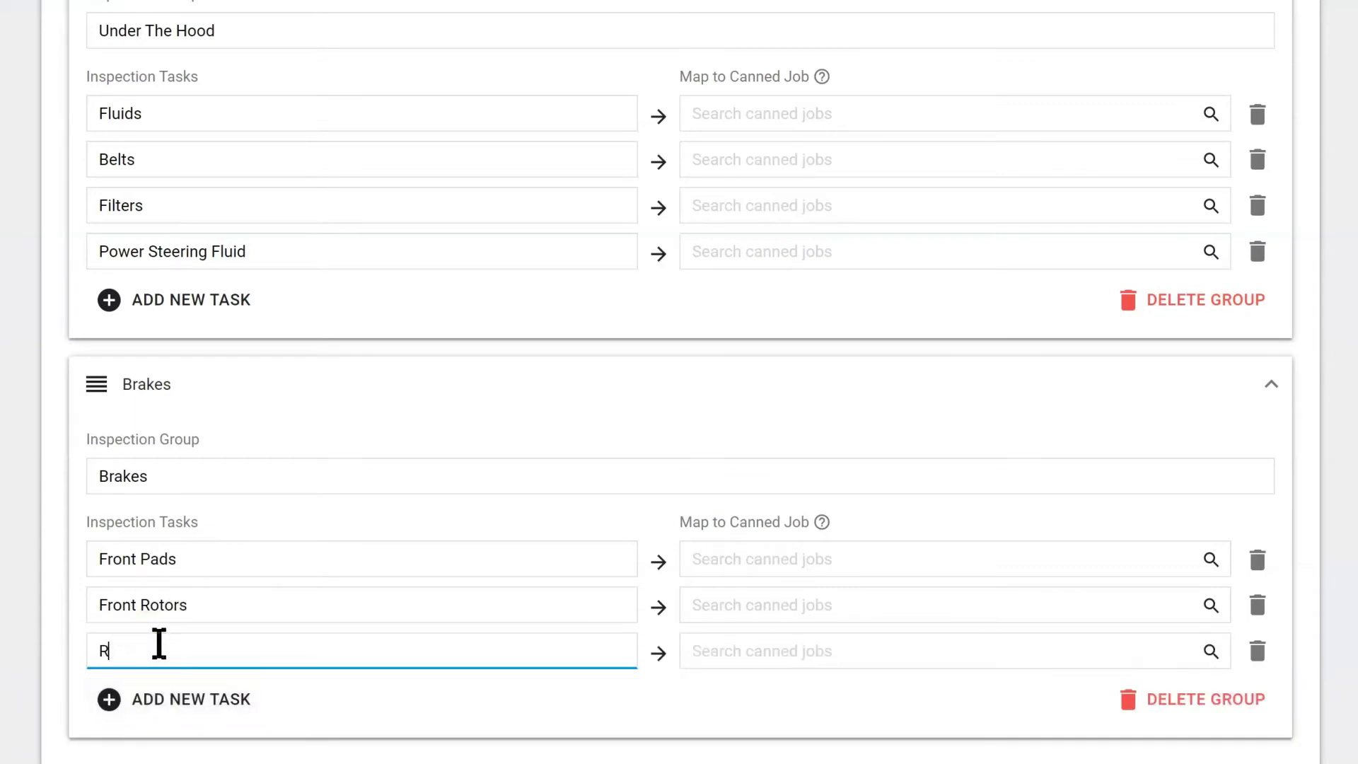
text(ear Pads)
click(137, 700)
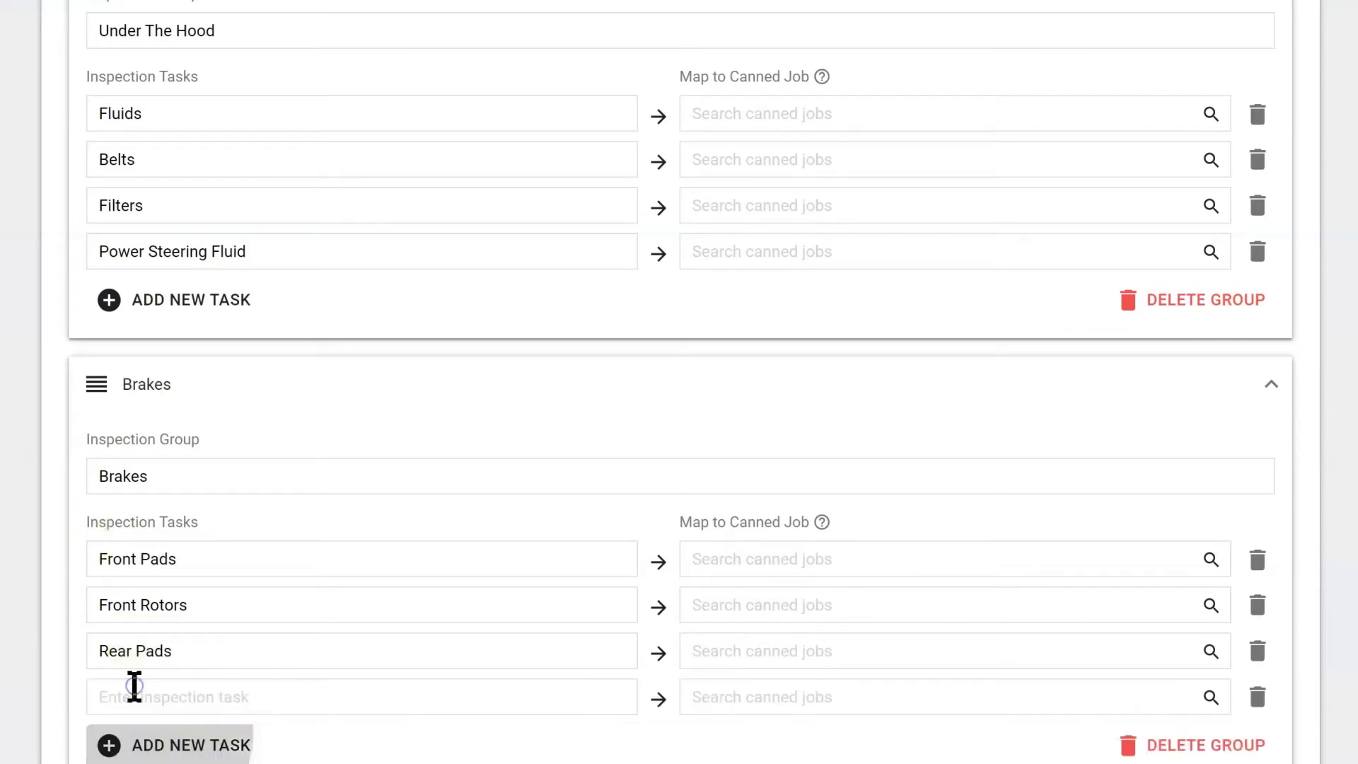
click(135, 693)
text(Re)
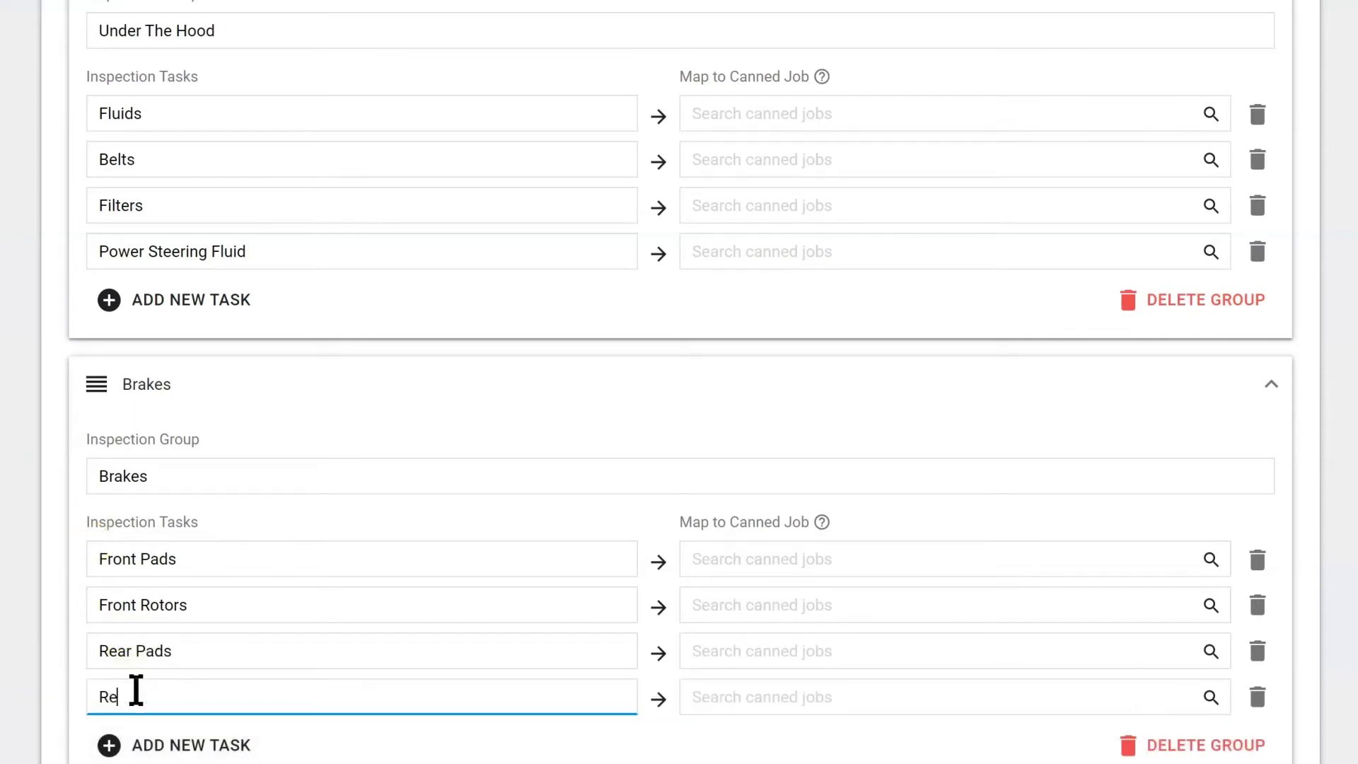
text(ar Rotors)
scroll(425, 290, up, 1)
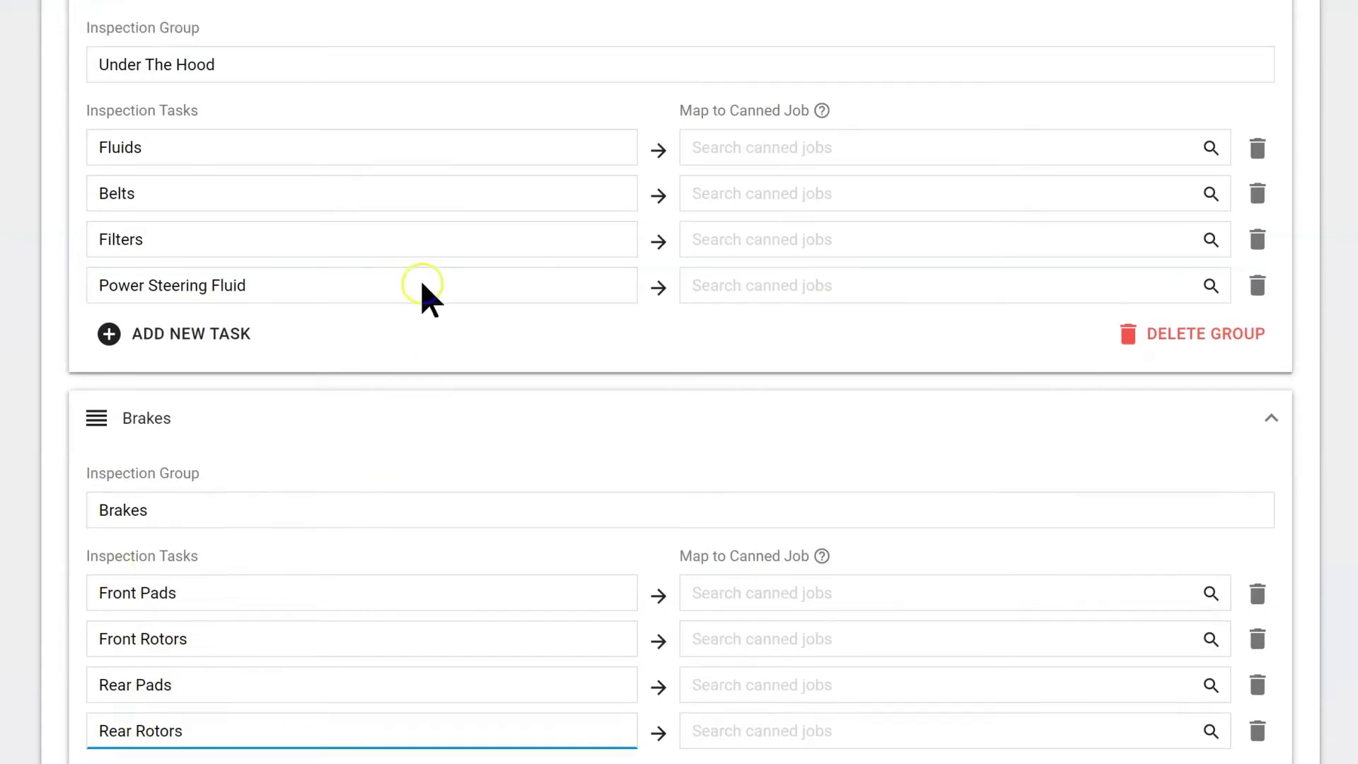
scroll(423, 285, up, 2)
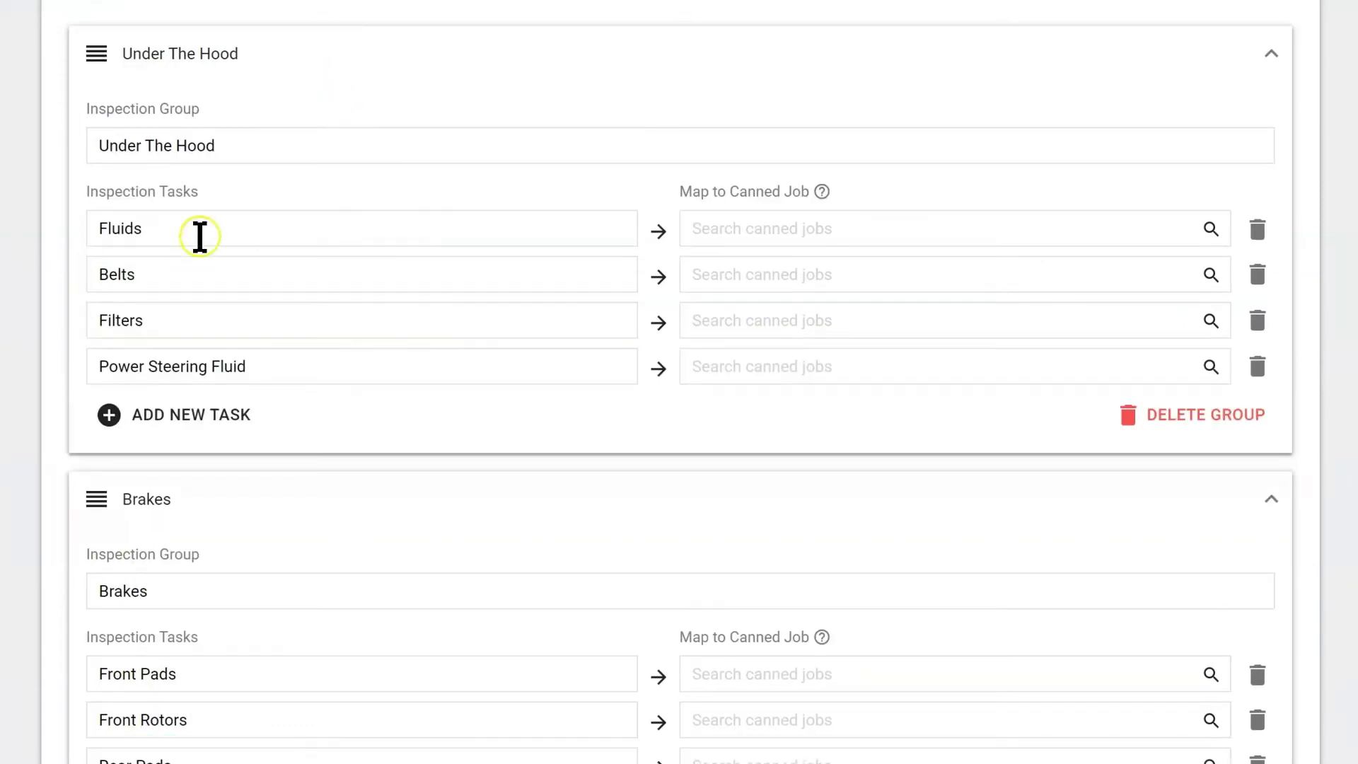
scroll(347, 488, down, 8)
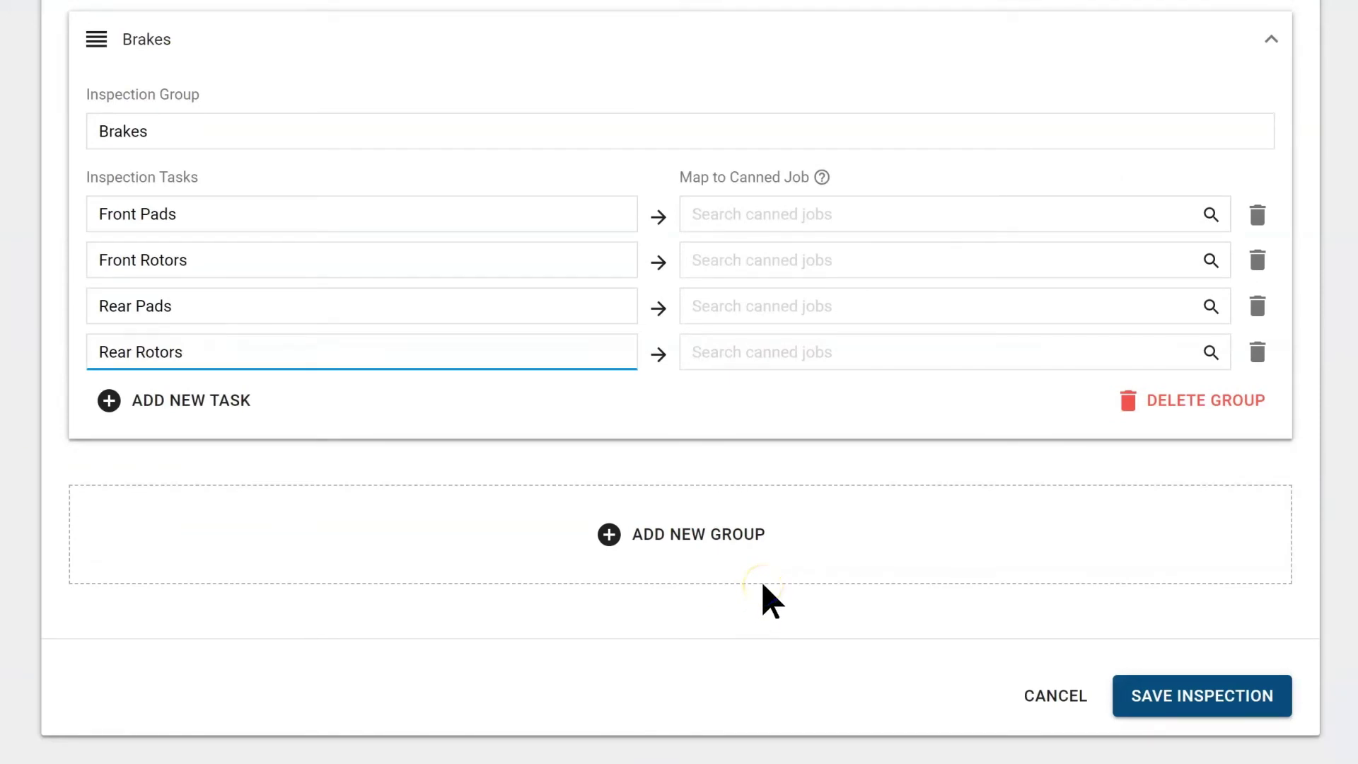
scroll(743, 594, up, 3)
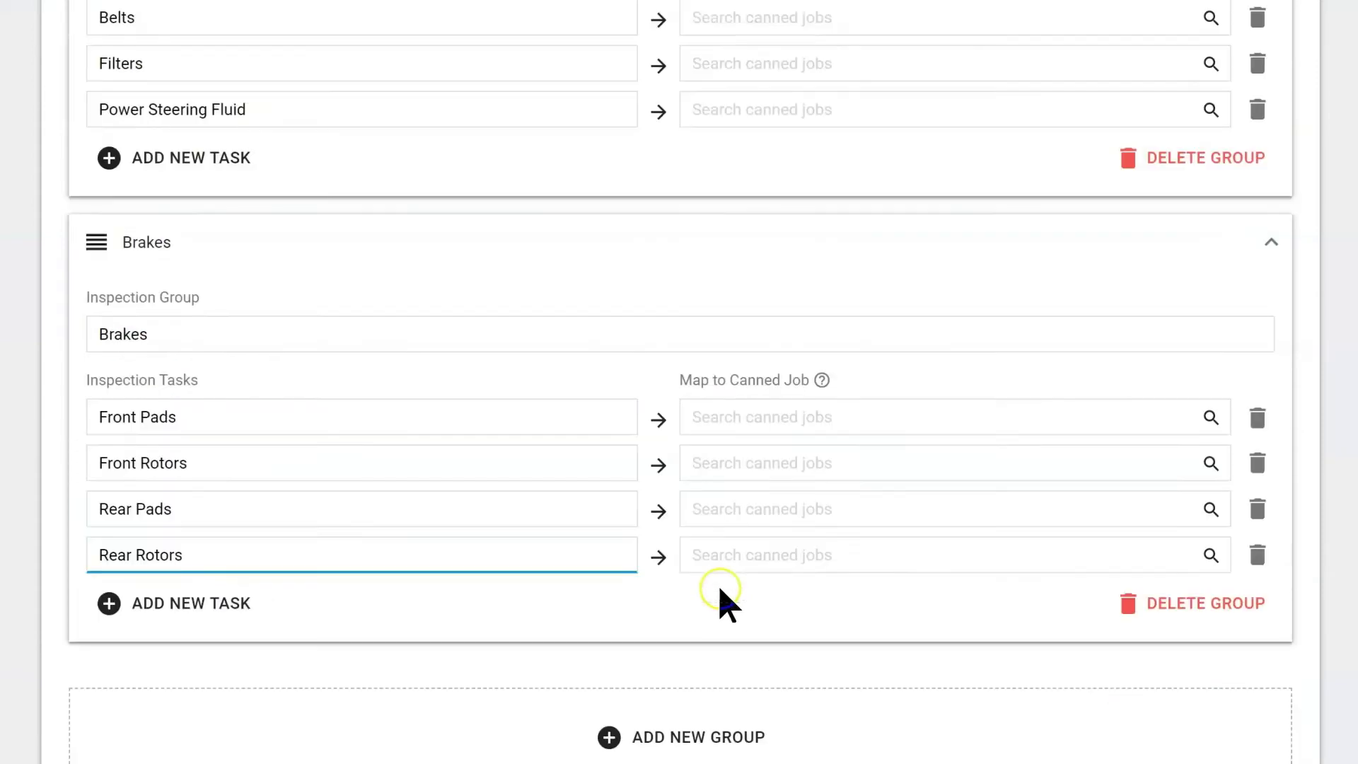
click(167, 170)
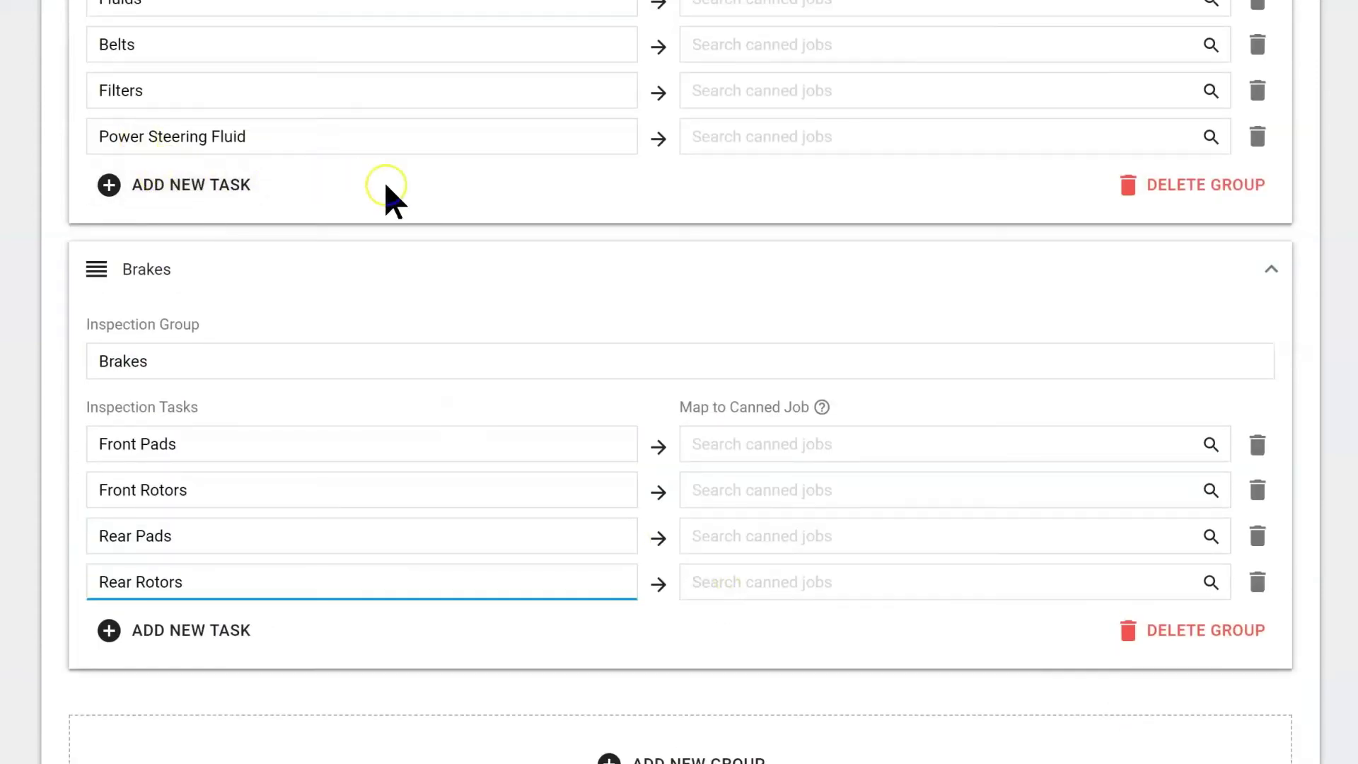
scroll(425, 216, up, 2)
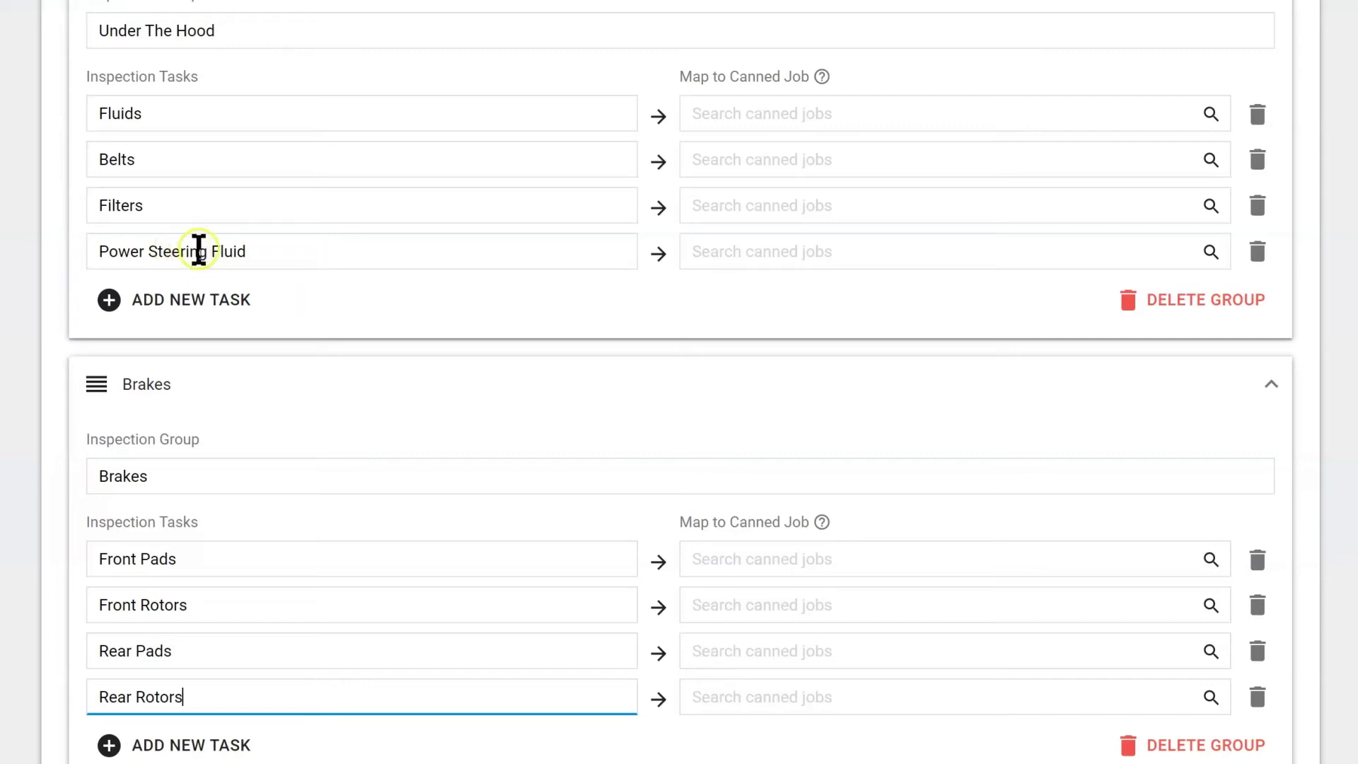
Search 'Steer' and map the BG Power Steering Service canned job to the Power Steering Fluid task
click(736, 247)
text(S)
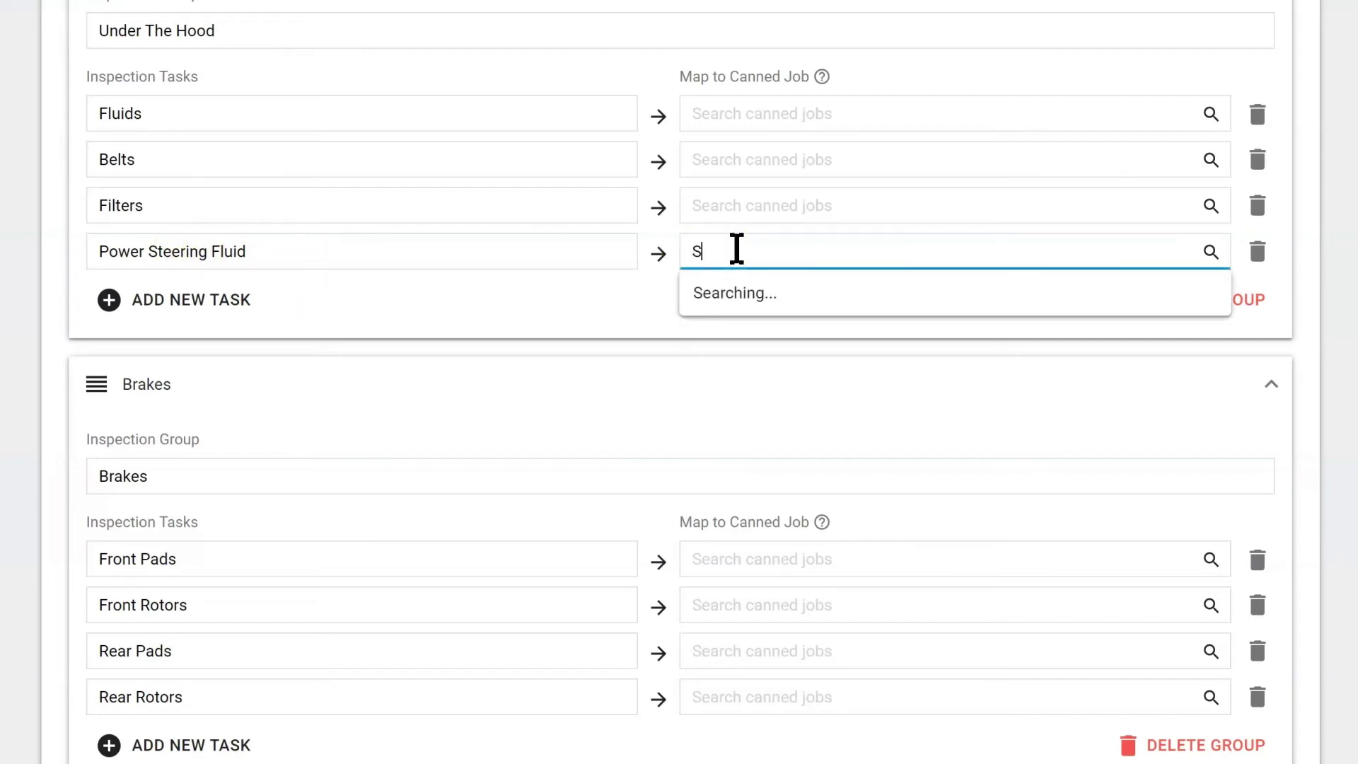
text(teer)
click(797, 297)
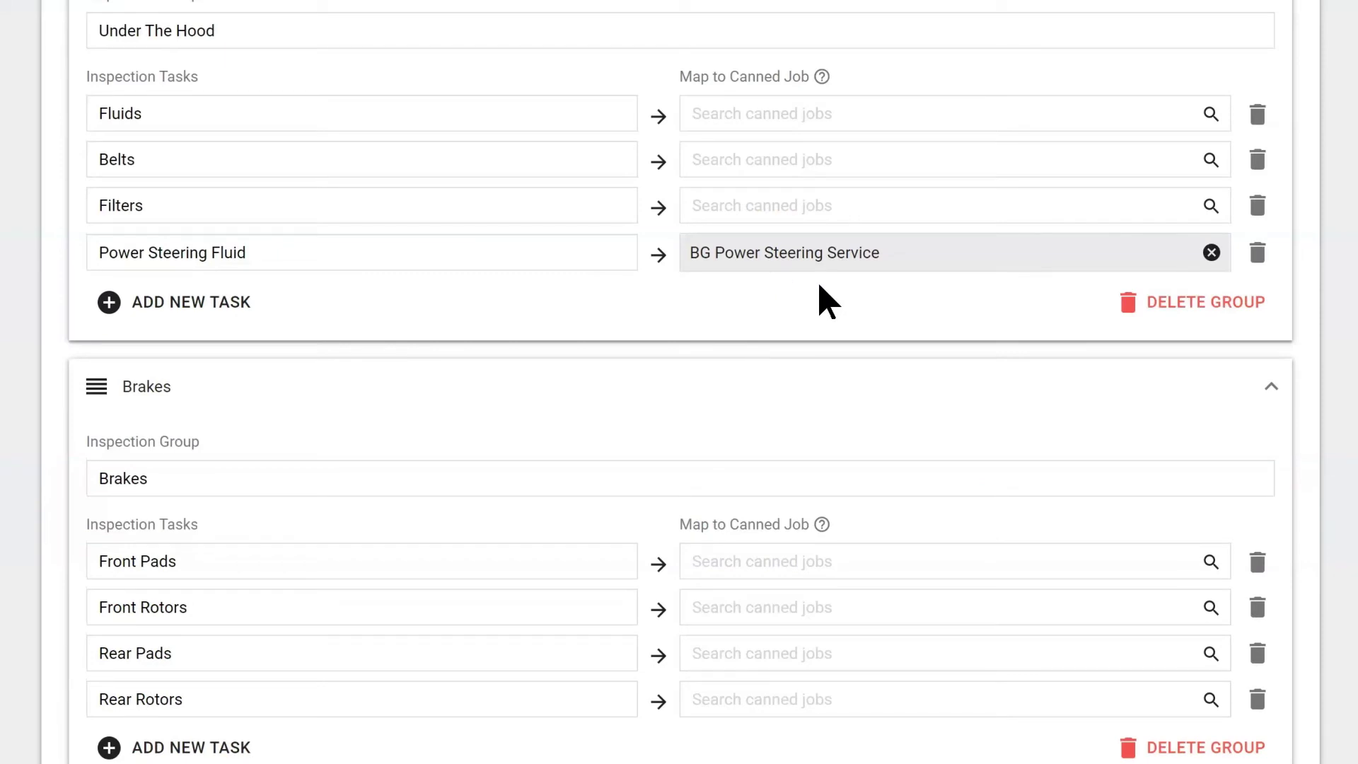
click(874, 265)
scroll(732, 256, up, 5)
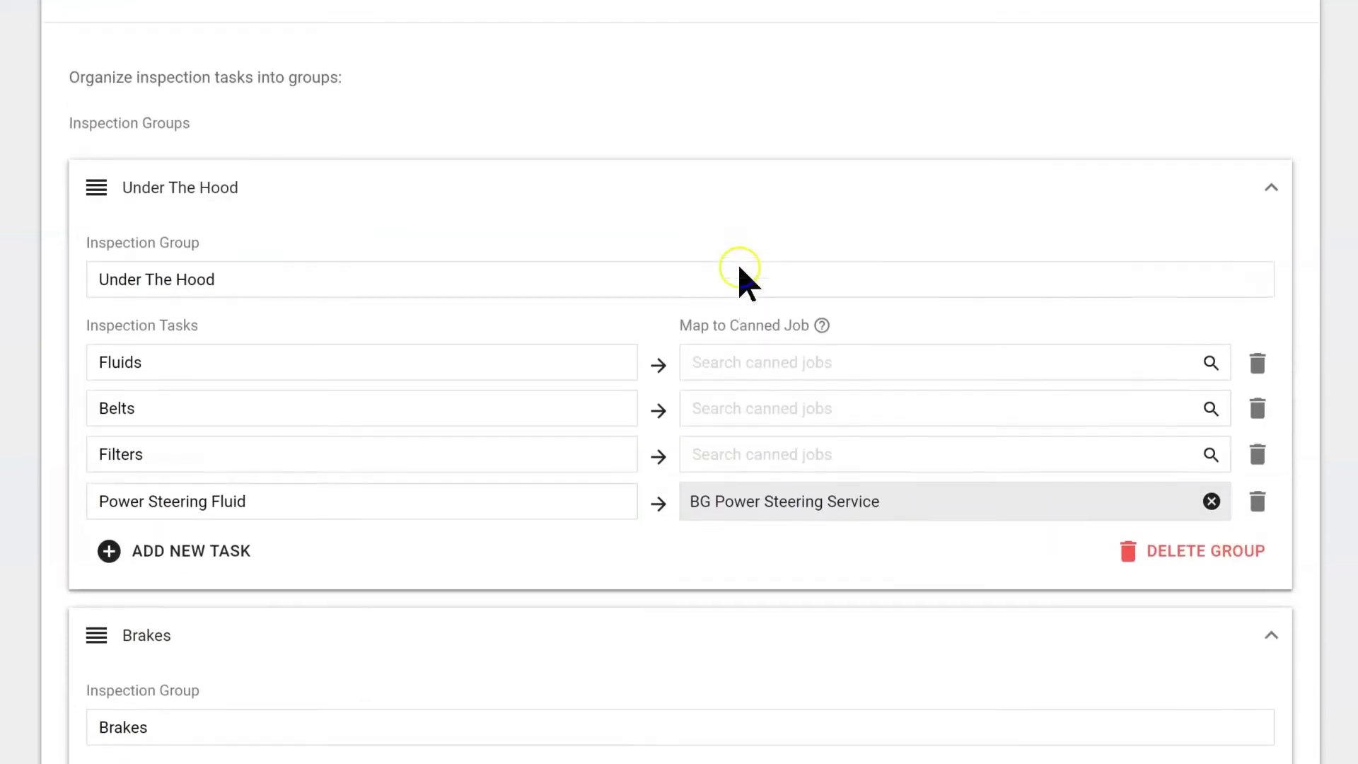
scroll(297, 75, up, 2)
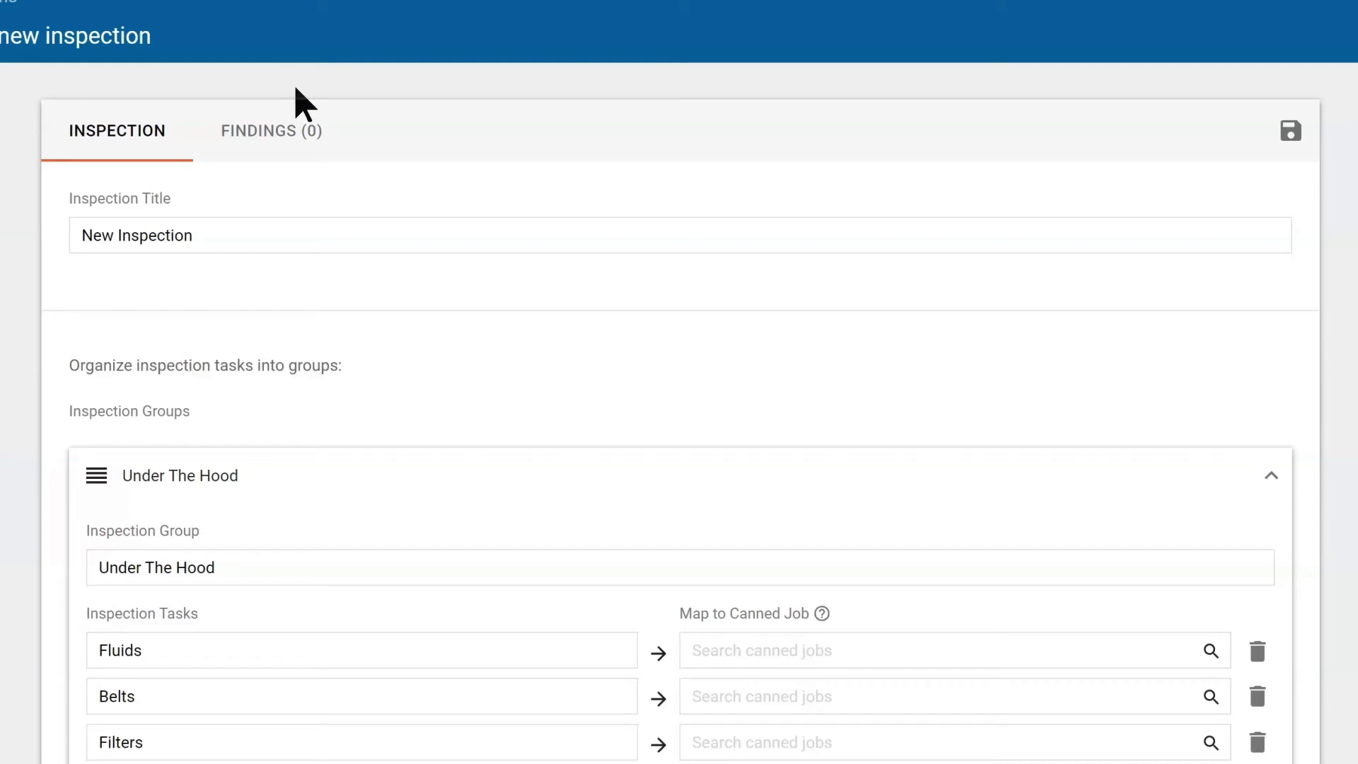
click(265, 72)
On the Findings tab, add the findings Worn, Broken and Failed
click(255, 131)
click(232, 278)
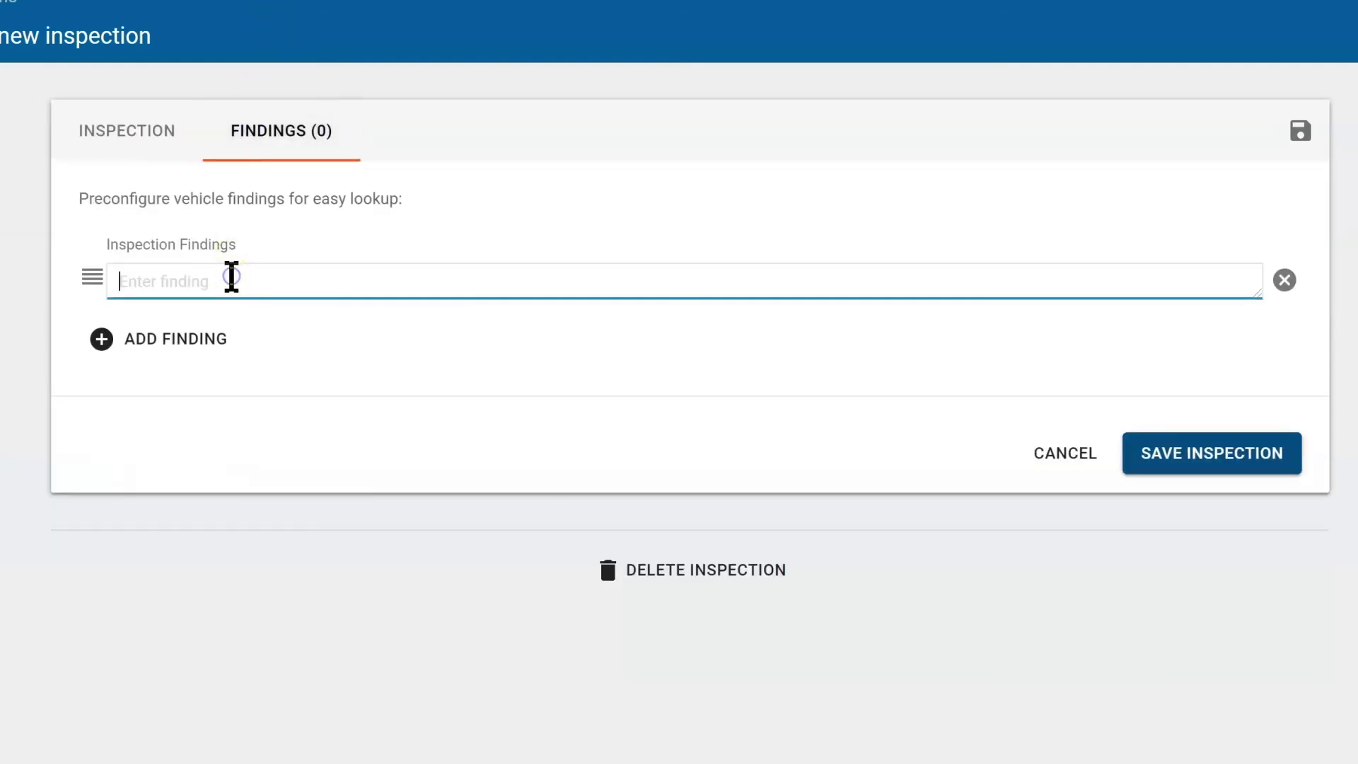
text(Worn)
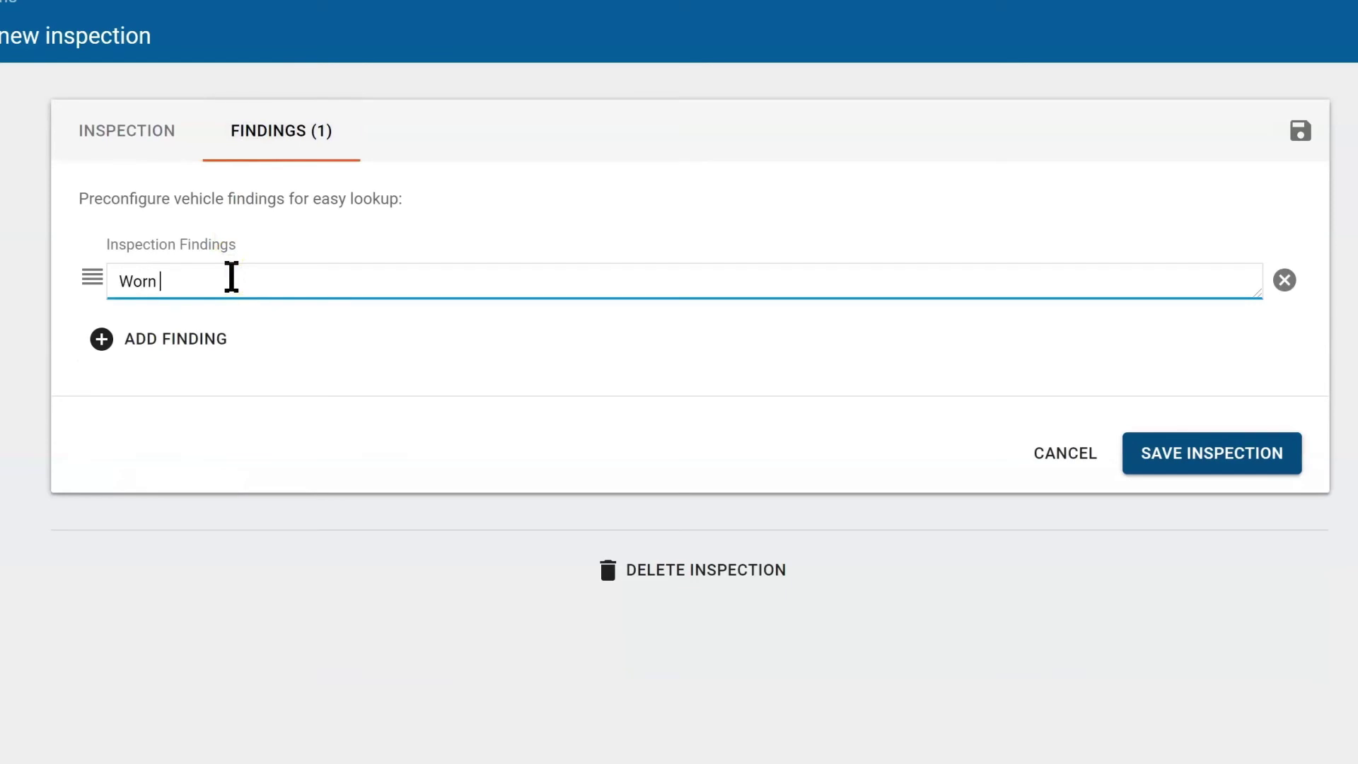
click(192, 340)
click(216, 337)
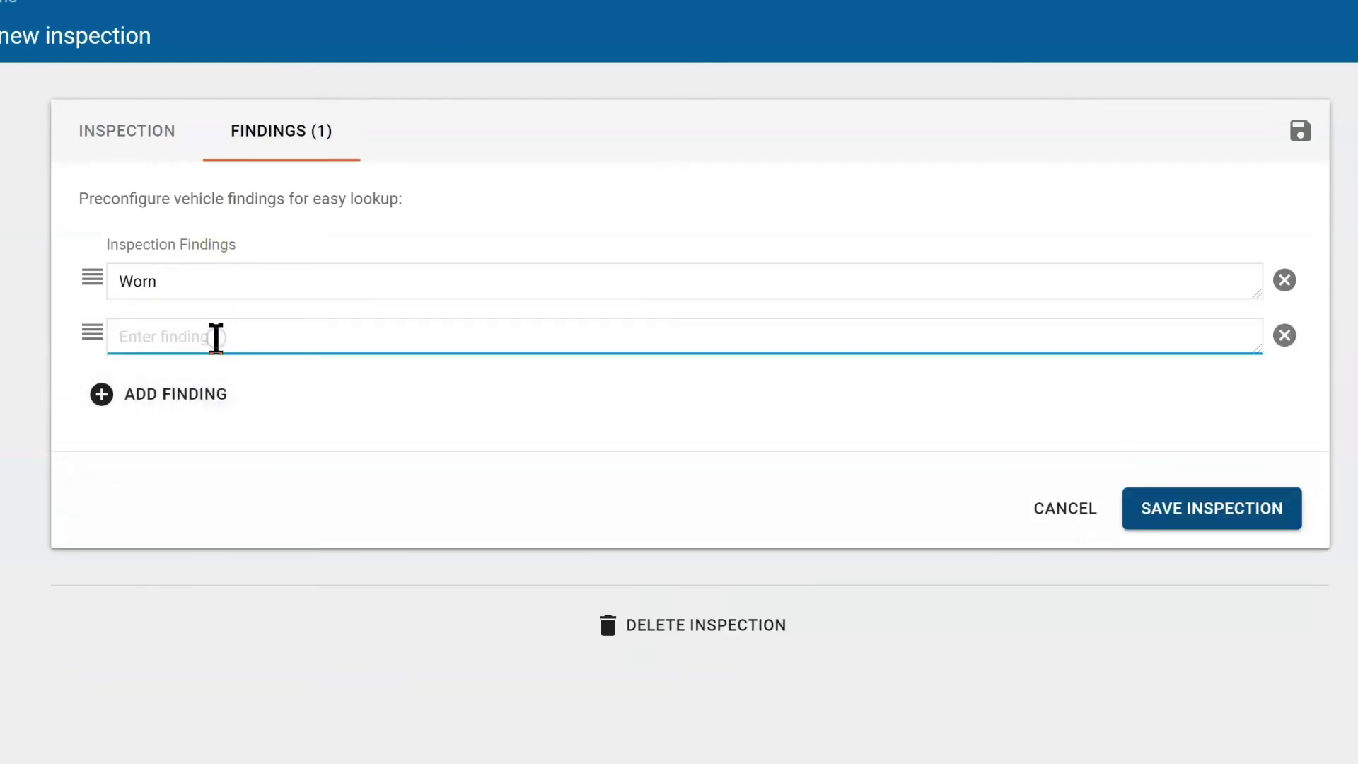
text(Broken)
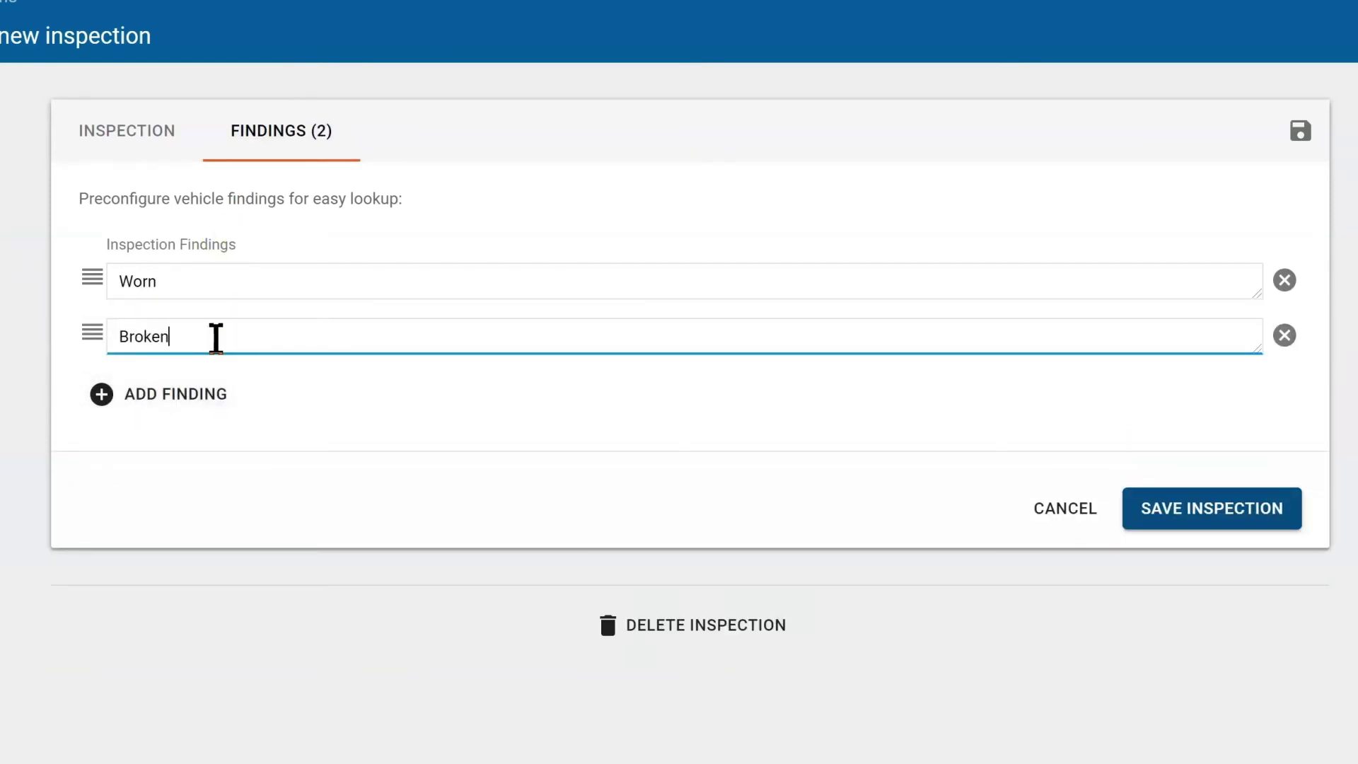
click(142, 399)
click(167, 390)
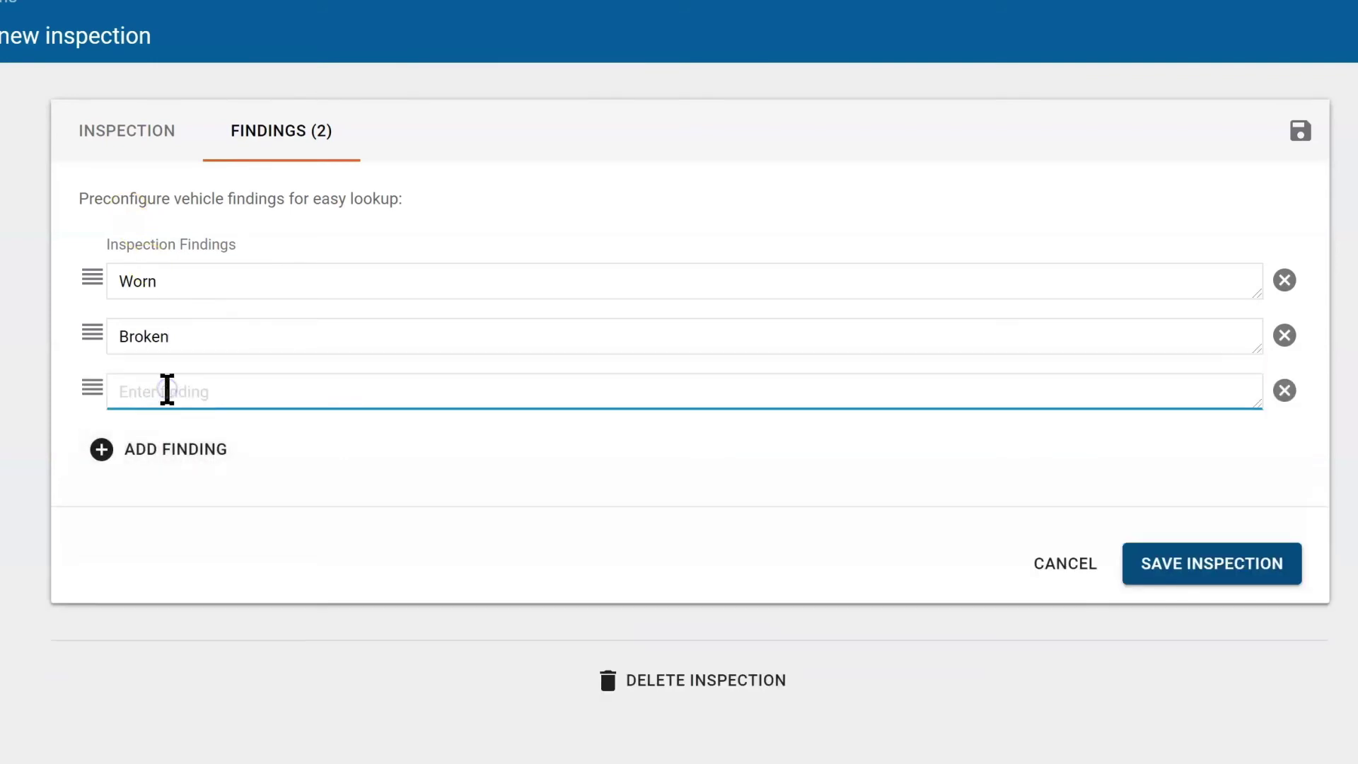
text(Failed)
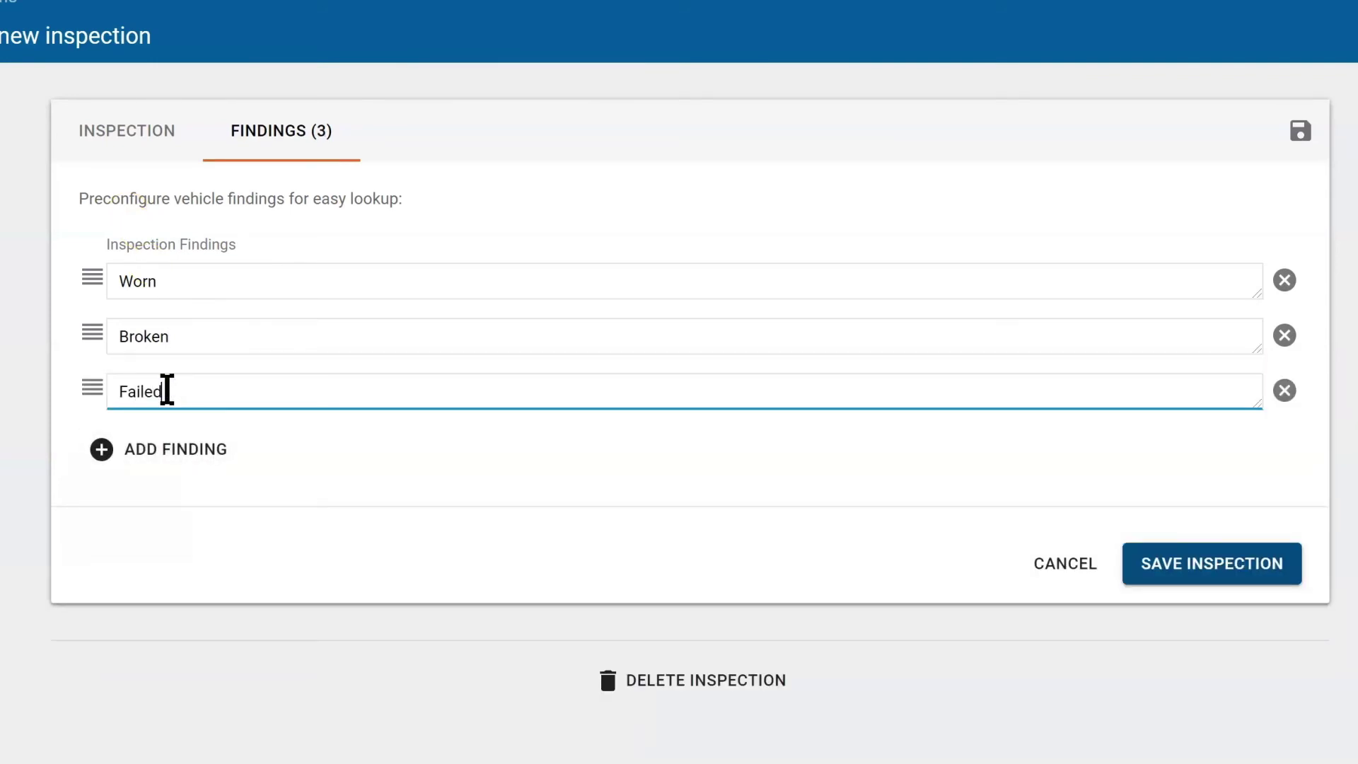
Add a 'Blown up' finding, drag it to the top of the list, and save the inspection
click(110, 453)
click(135, 446)
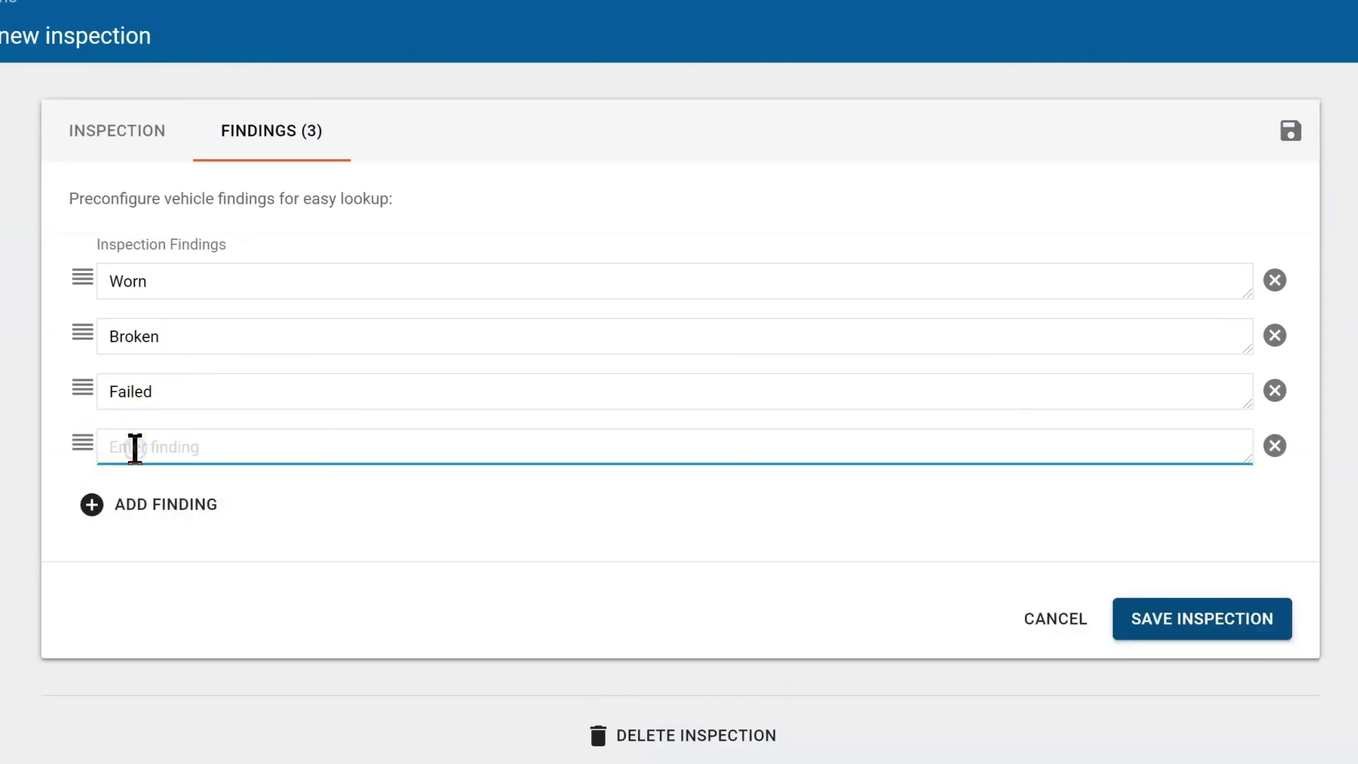
text(Blown up)
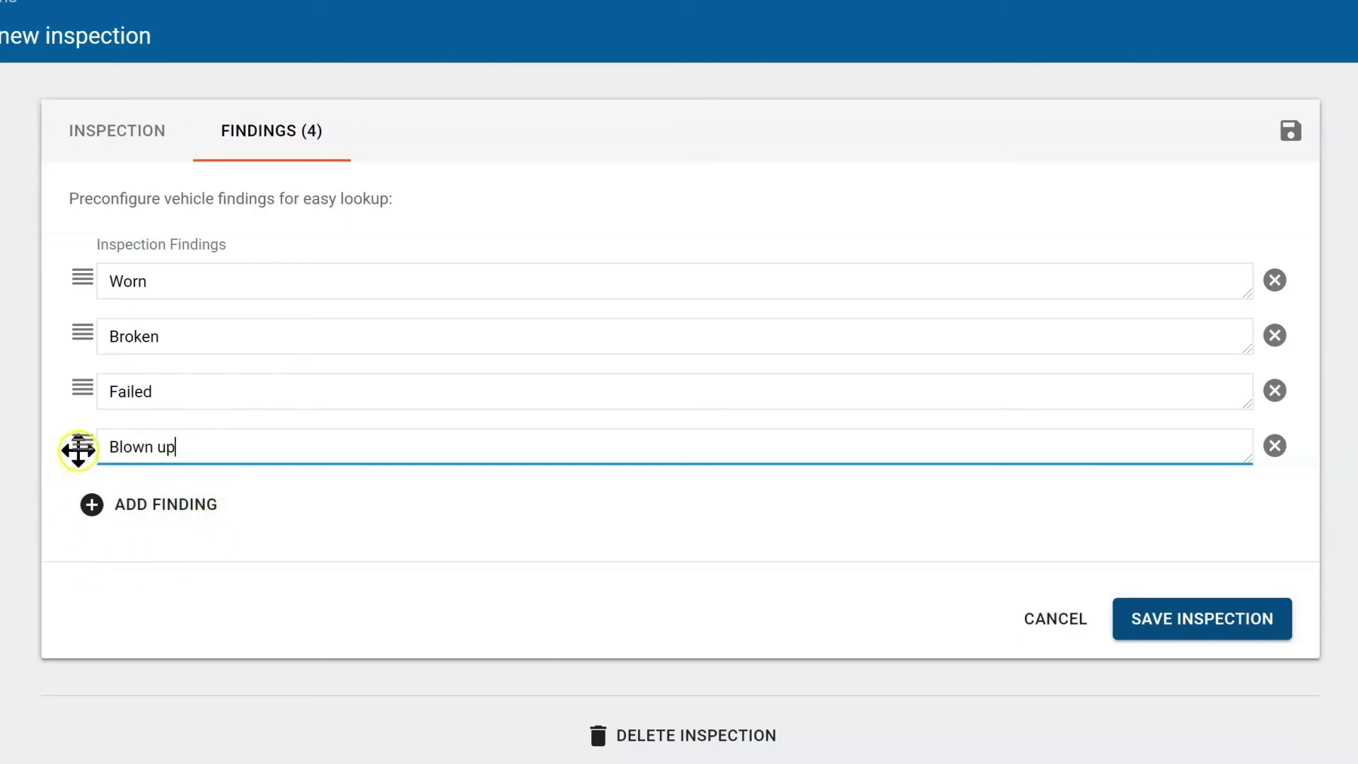
drag(77, 451, 62, 260)
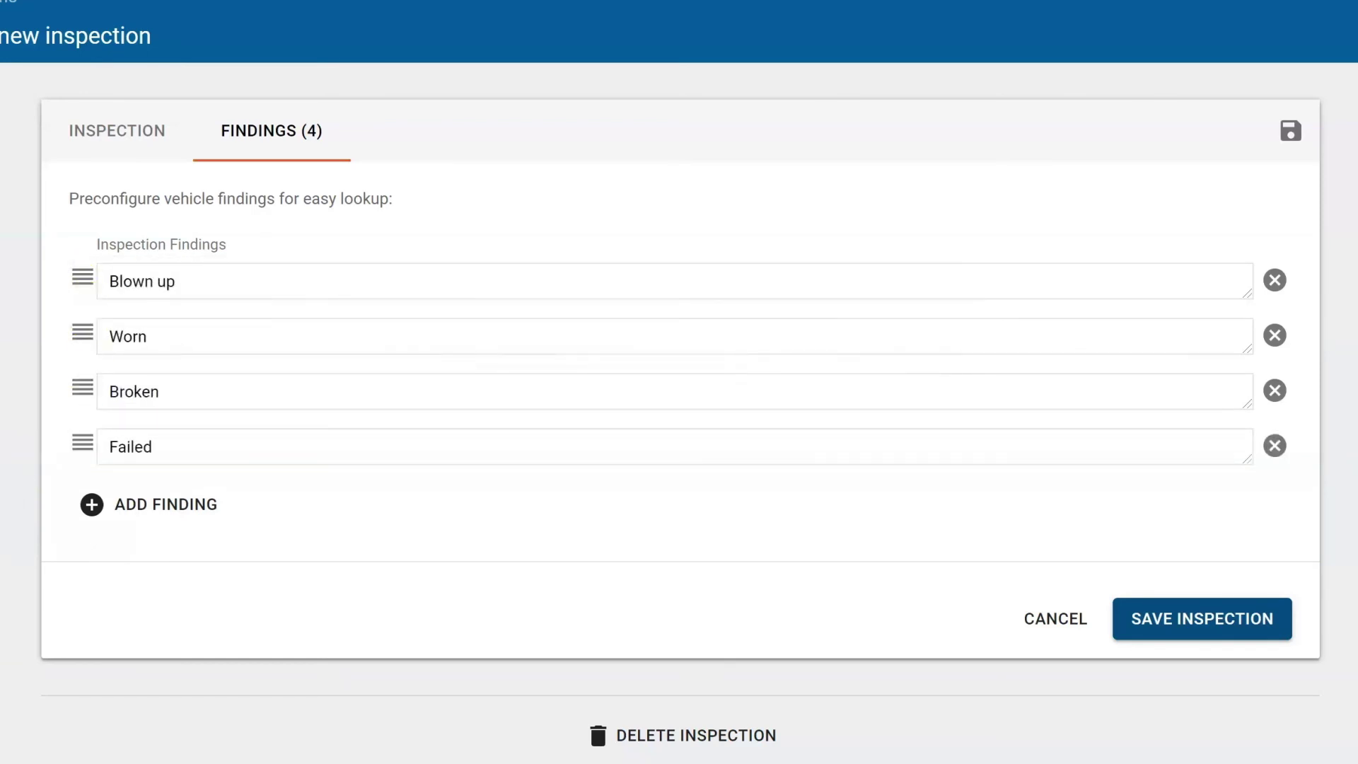
click(1146, 621)
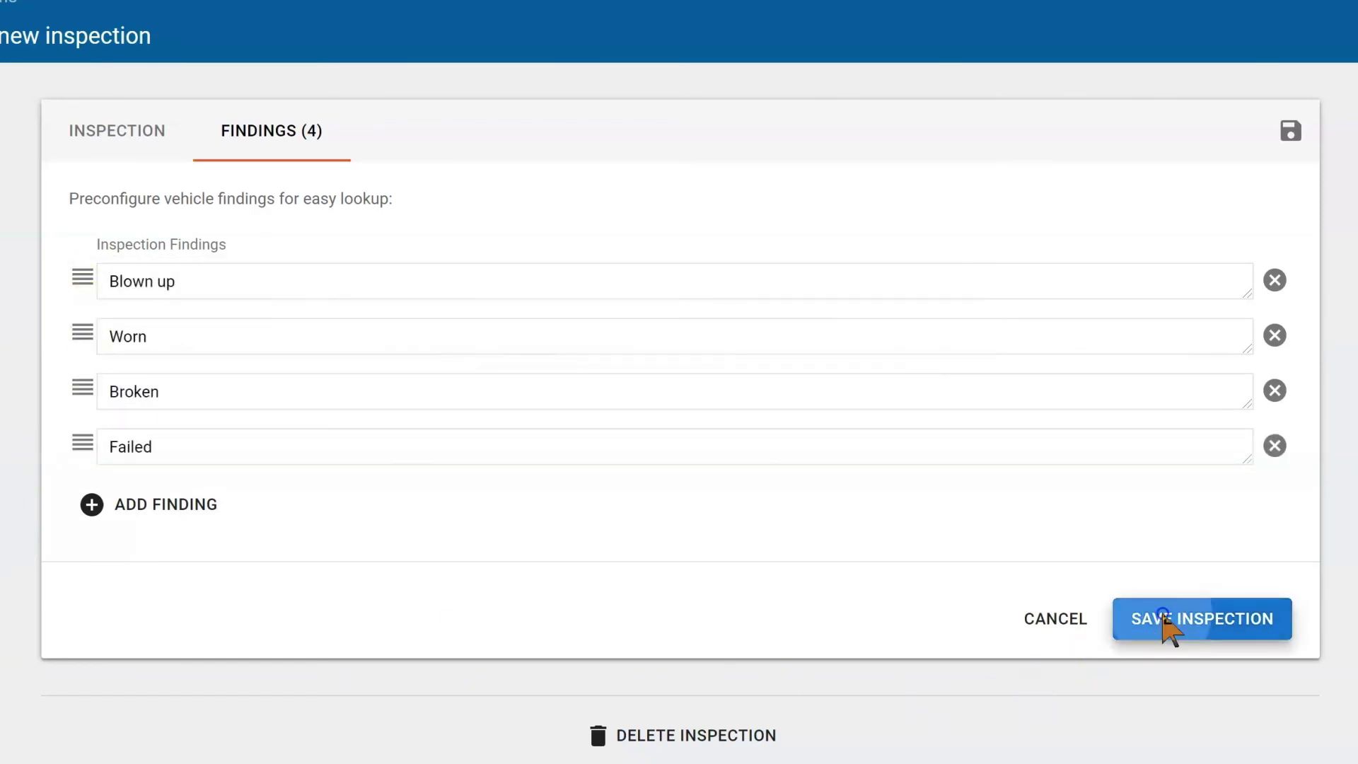